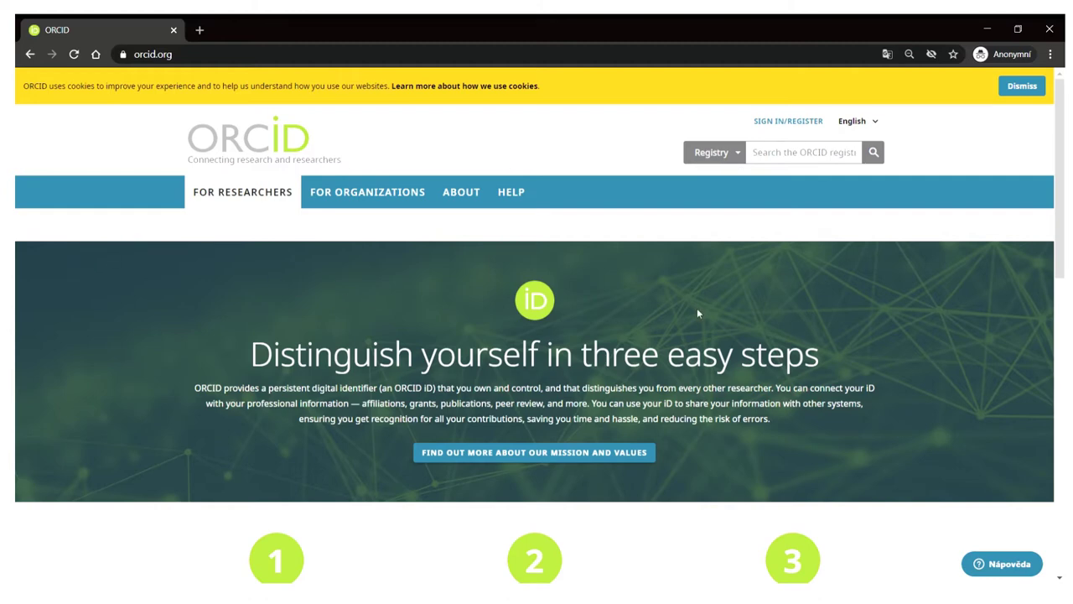
- Go to the sign-in page and open the 'Create your ORCID iD' registration form
click(781, 126)
scroll(735, 230, down, 2)
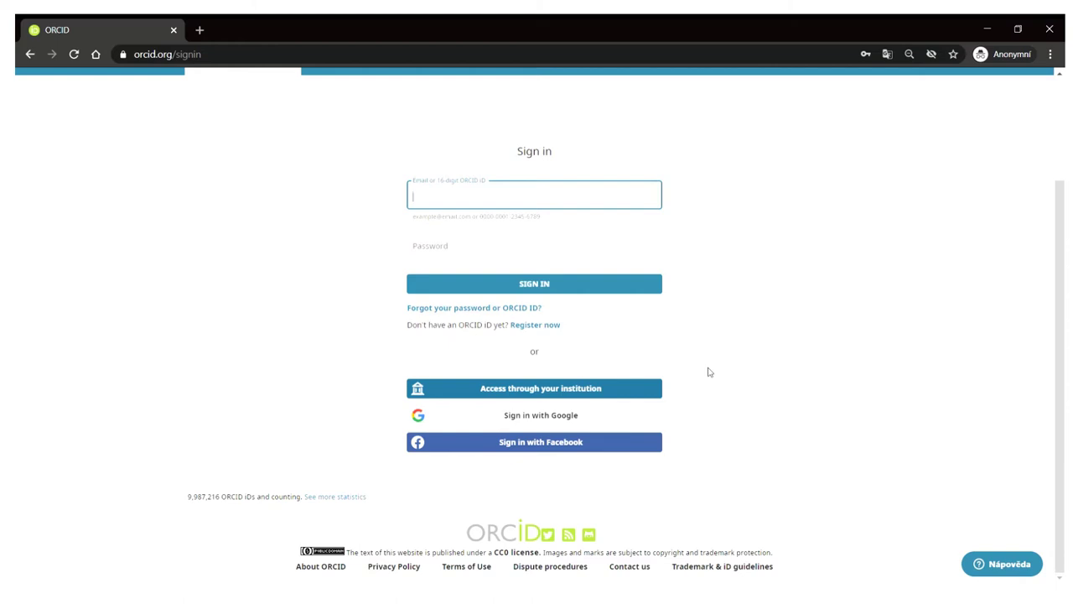
click(553, 327)
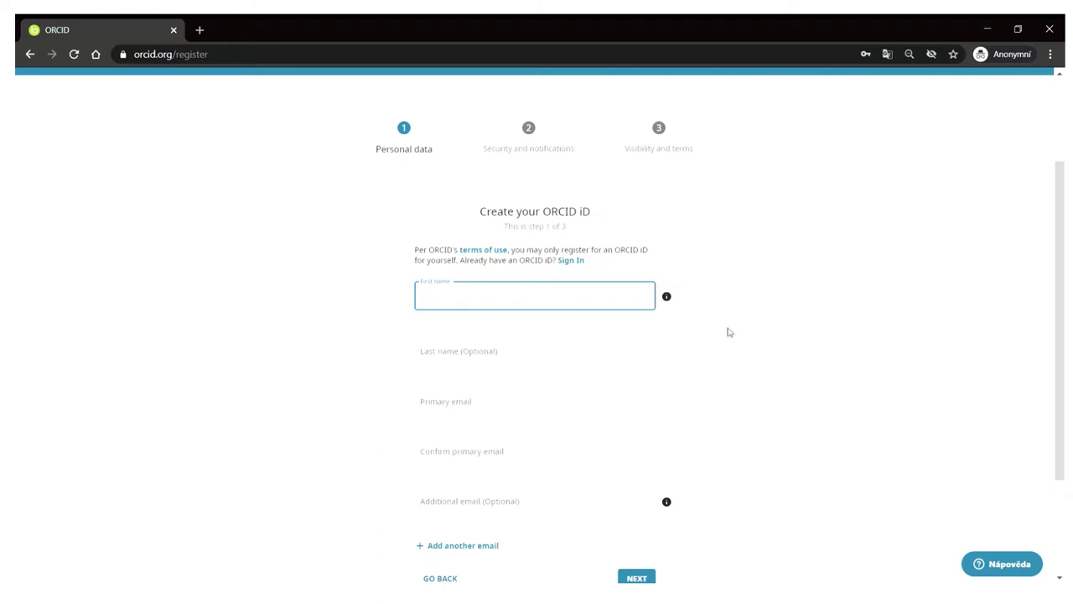
- Enter the applicant's first name and last name in the personal data form
scroll(679, 339, down, 1)
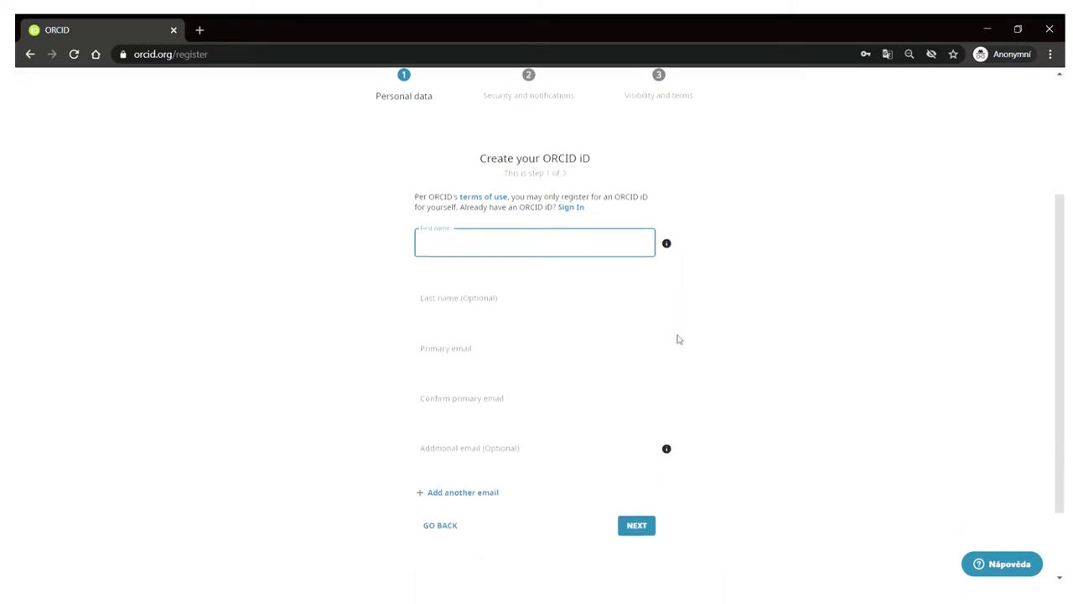
scroll(675, 377, down, 2)
scroll(671, 432, up, 2)
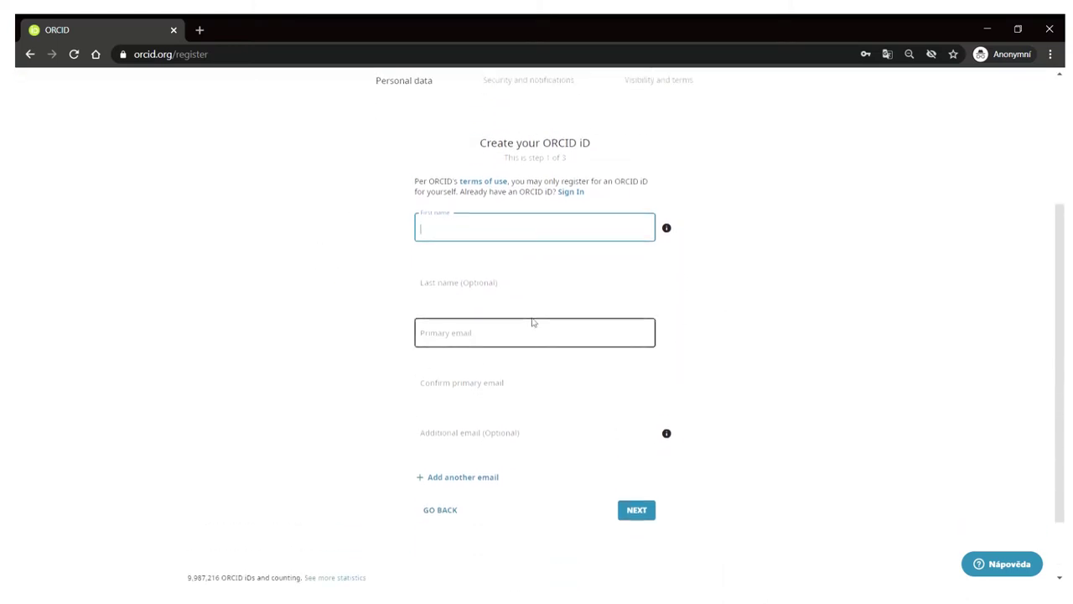
key(Tab)
key(Tab)
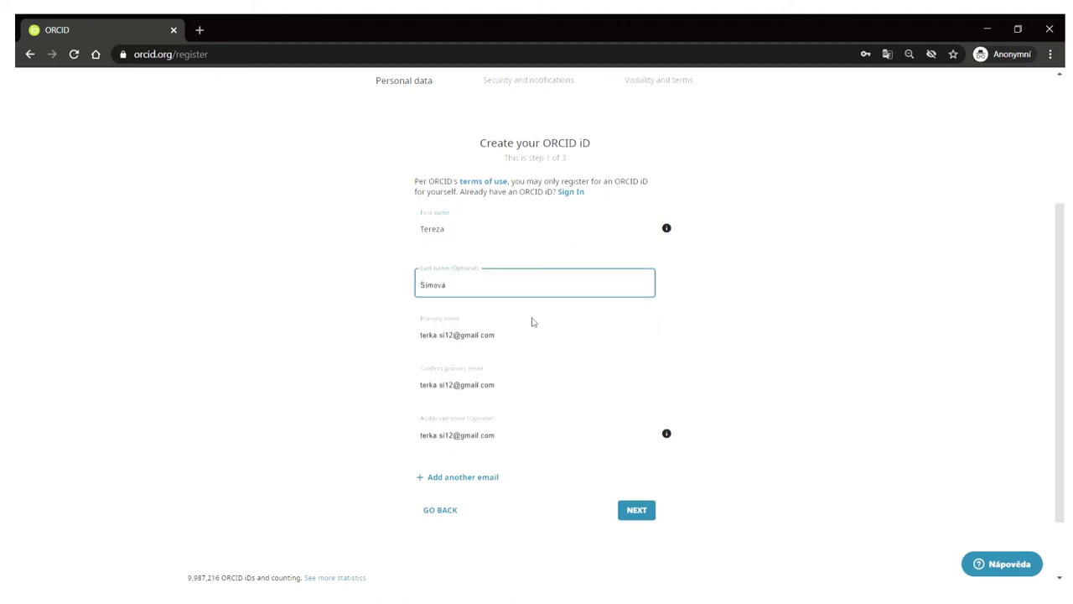
- Enter and confirm the applicant's work email, then continue to the next step
key(Tab)
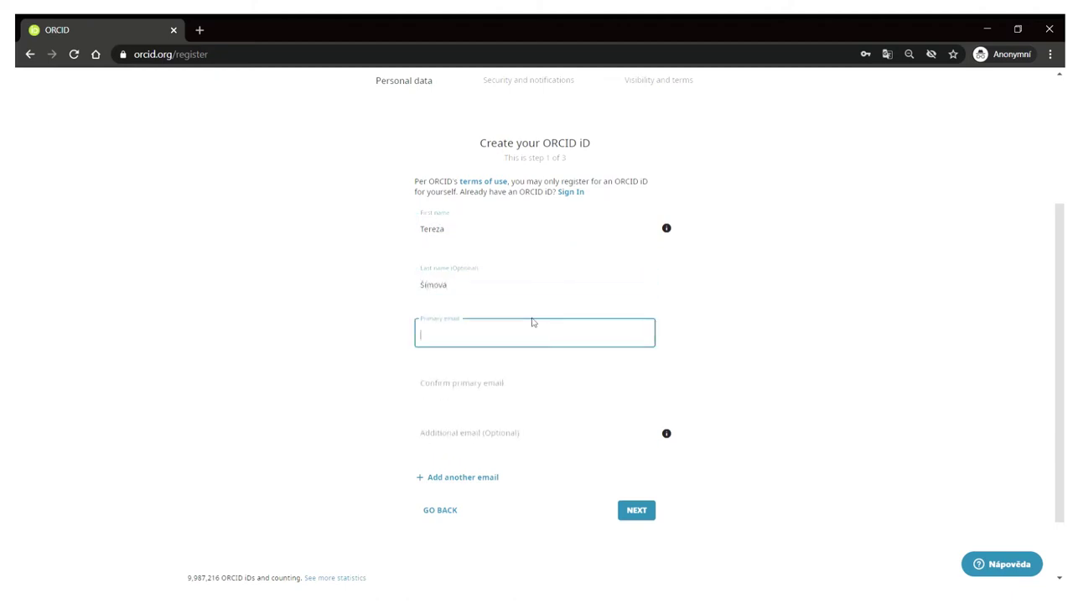
key(Tab)
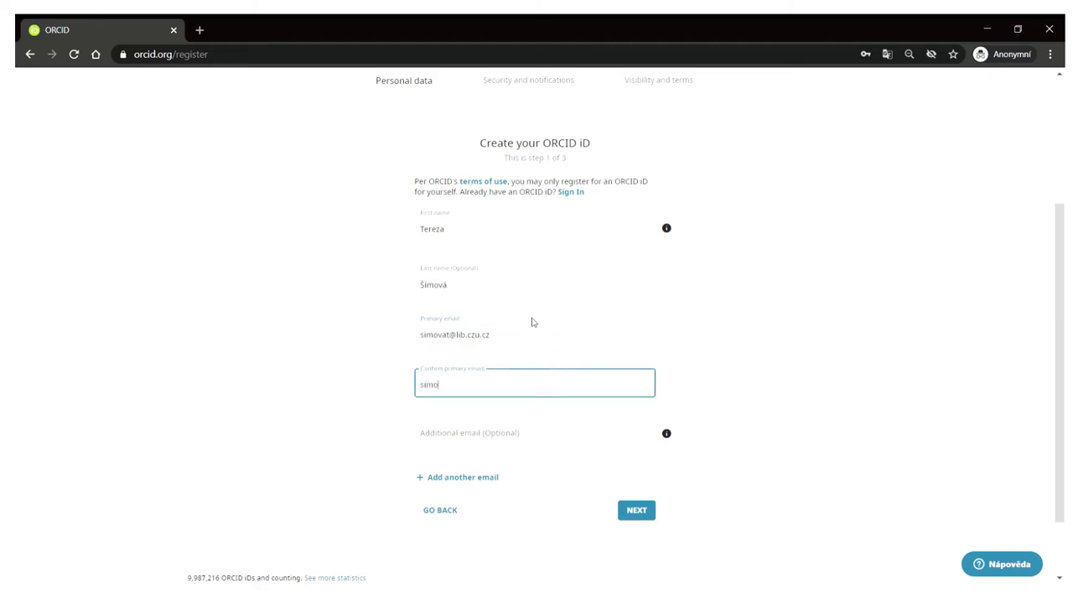
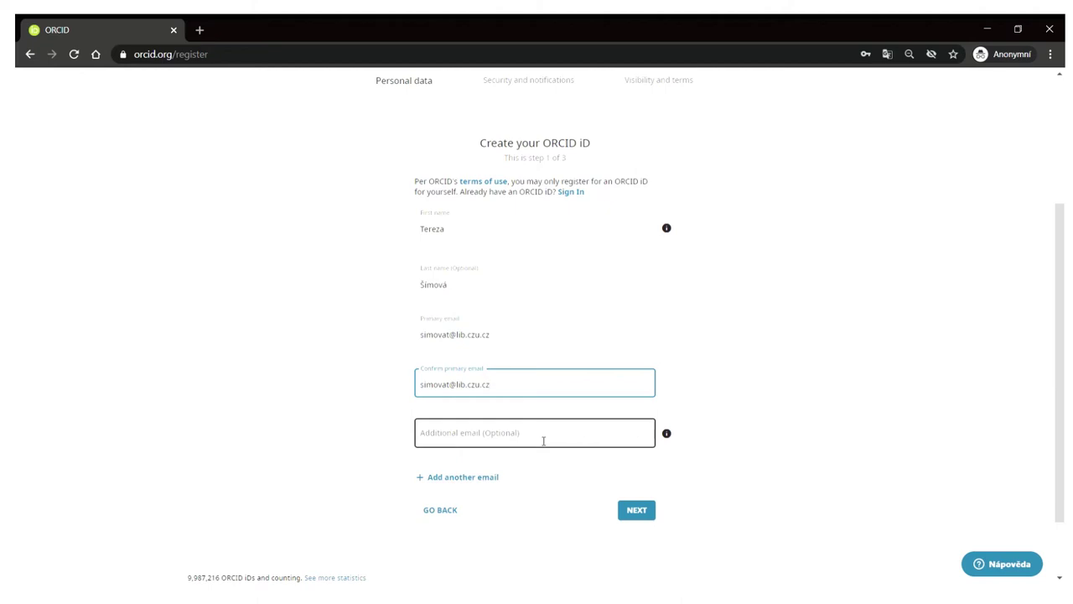
click(646, 510)
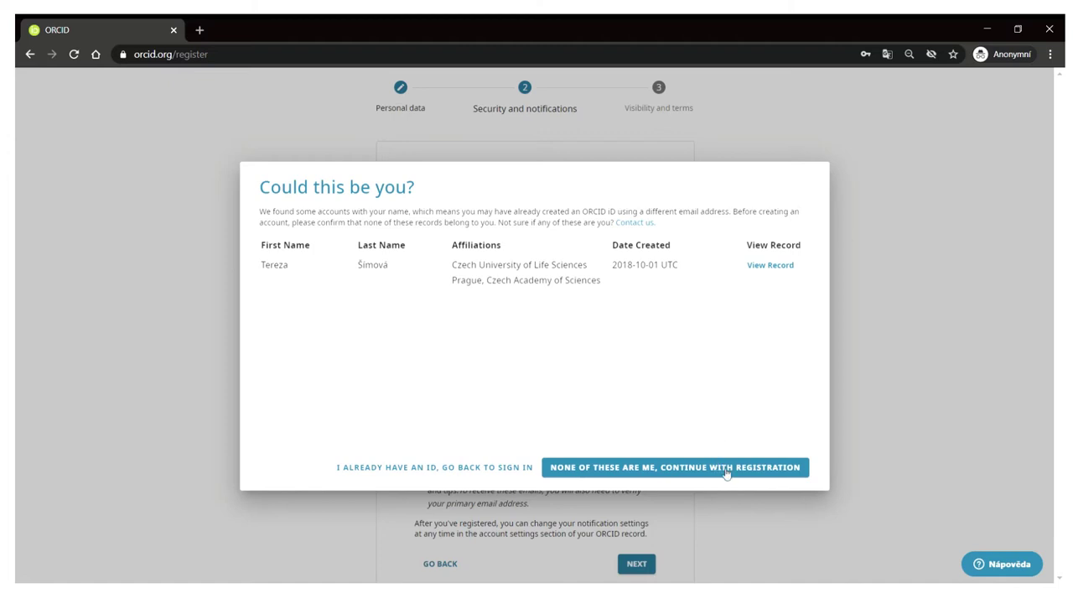
- Skip the possible matching record, enter and confirm an account password, and continue to step 3
click(726, 474)
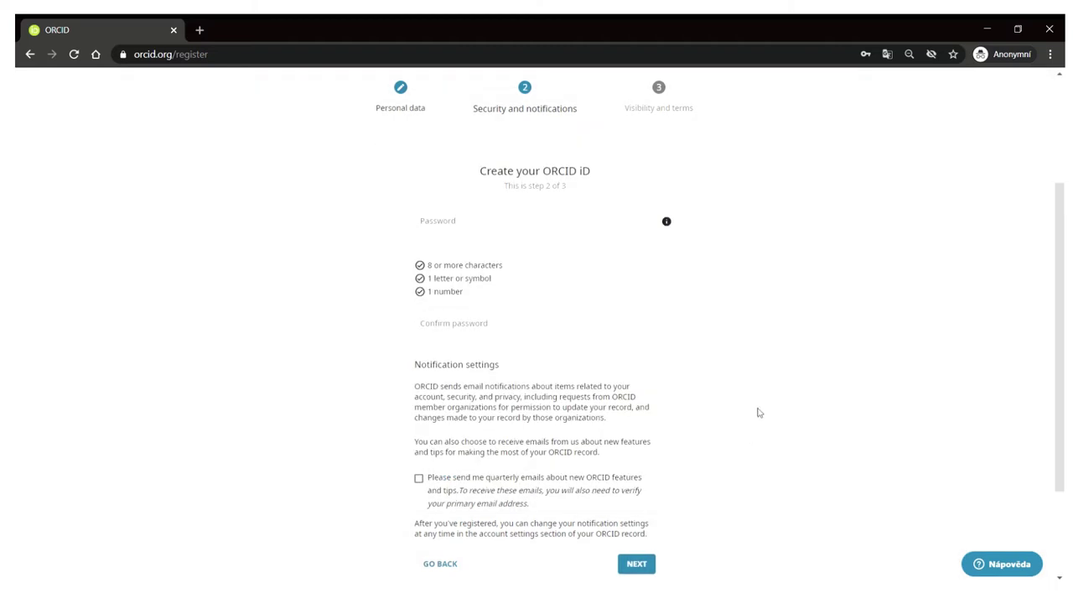
click(563, 220)
click(563, 220)
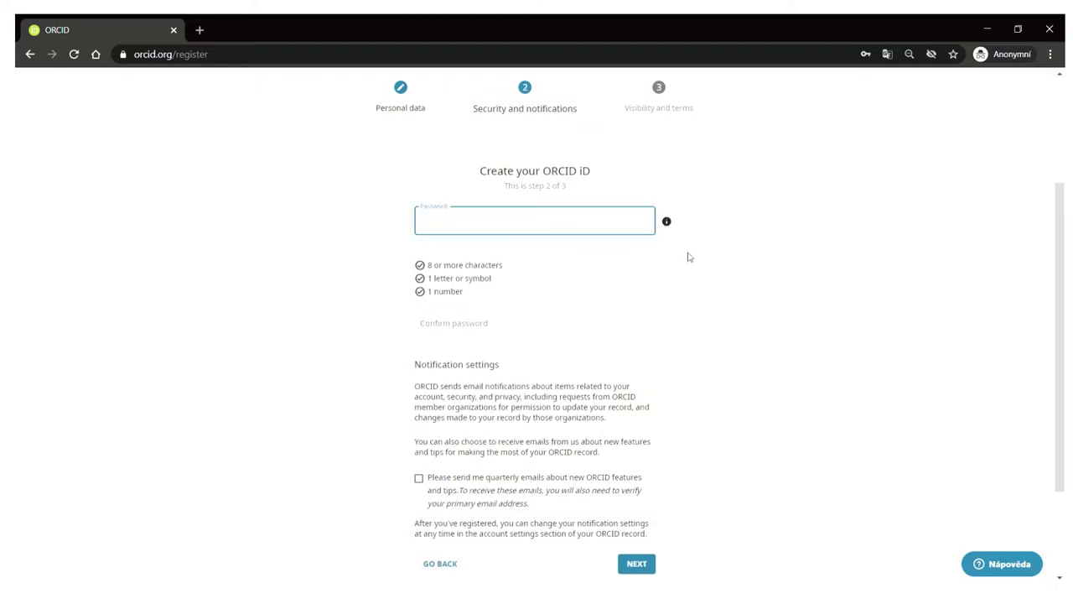
click(575, 344)
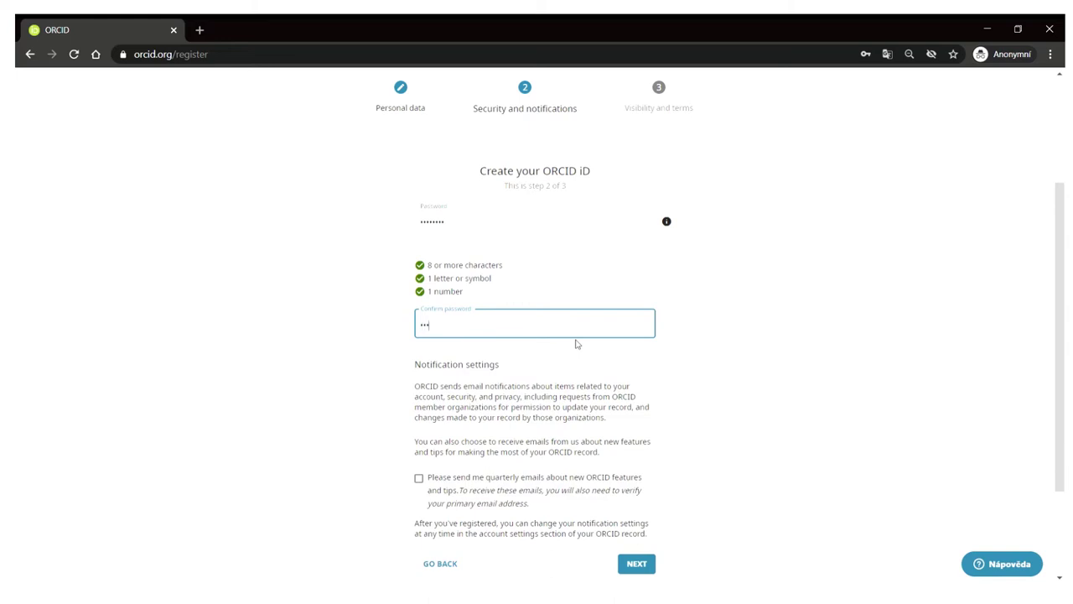
scroll(575, 343, down, 1)
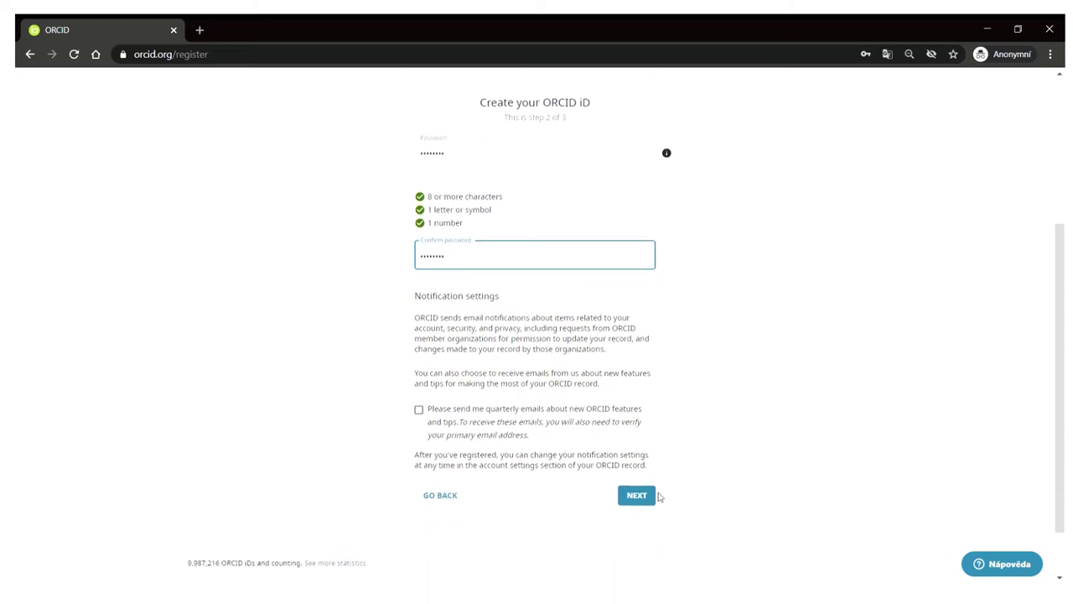
click(636, 496)
scroll(747, 451, down, 2)
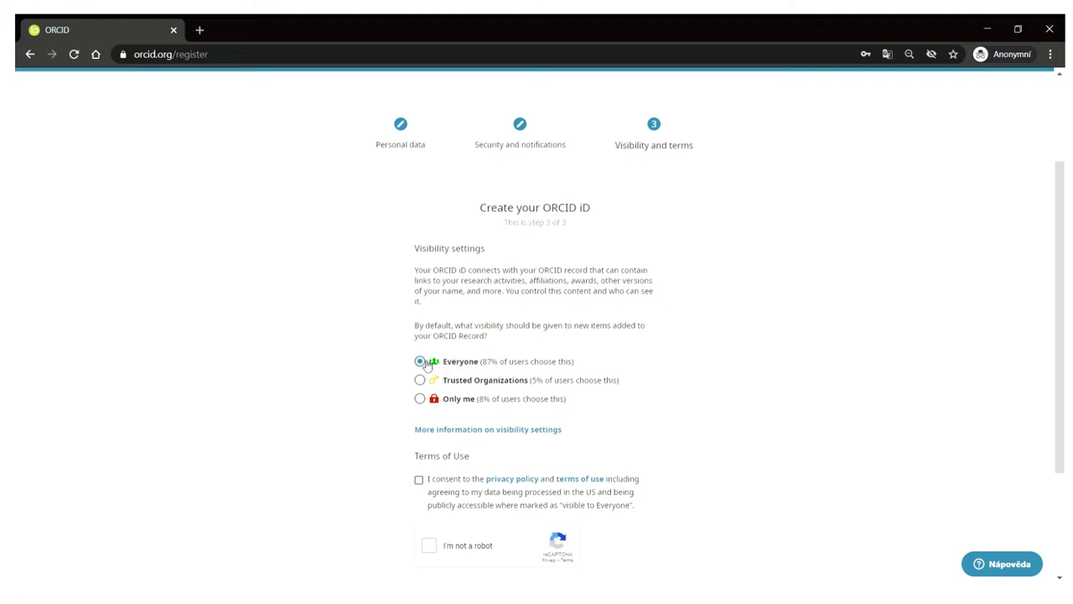
- Accept the privacy policy and terms of use, and pass the fire-hydrant image check
scroll(676, 383, down, 1)
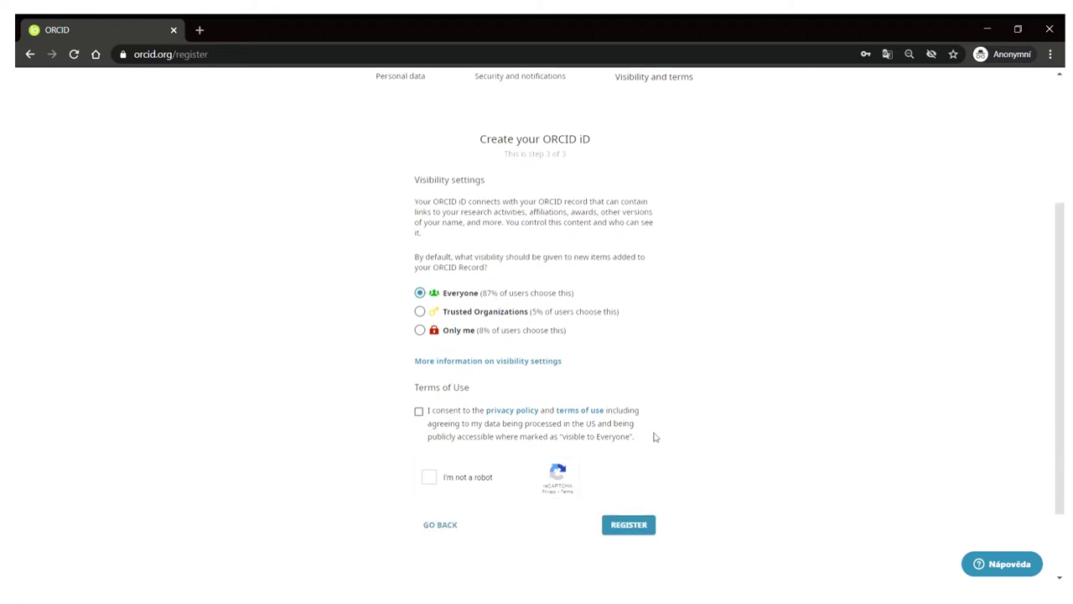
click(420, 413)
click(430, 474)
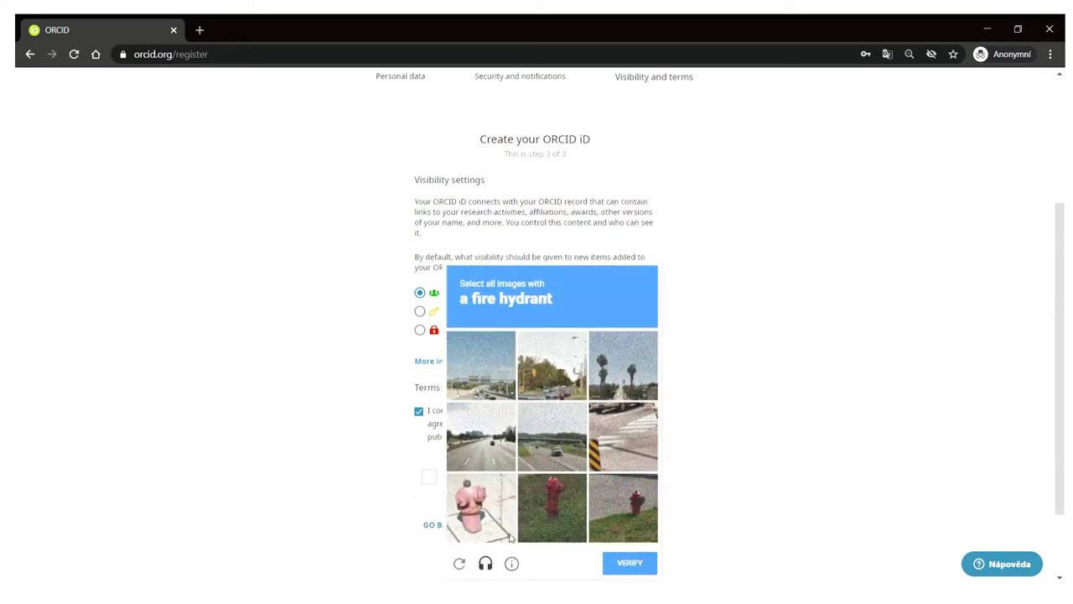
click(541, 508)
click(501, 520)
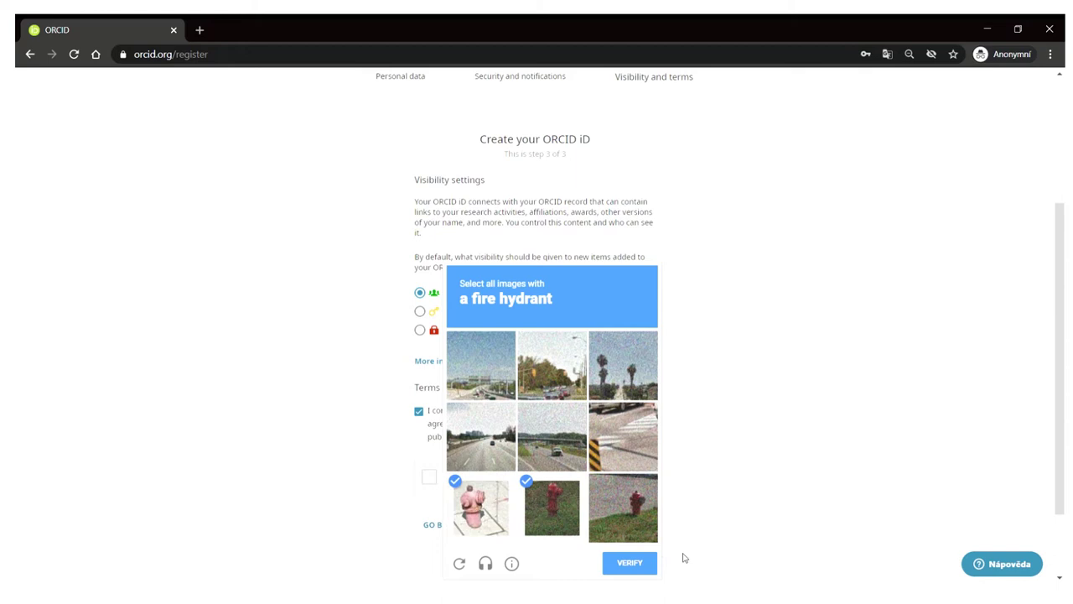
click(627, 538)
click(621, 564)
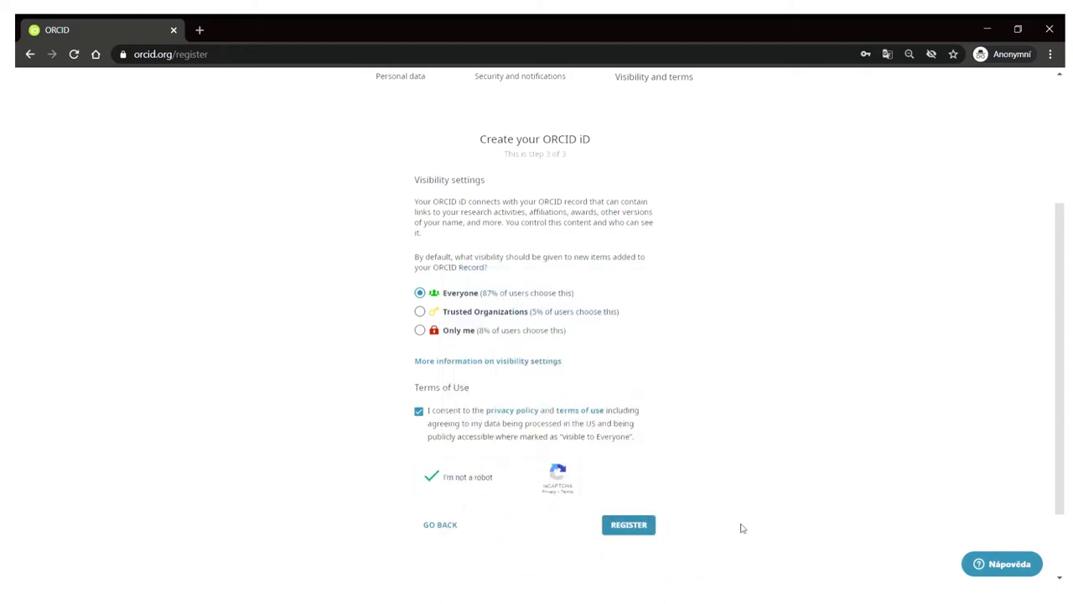
scroll(779, 264, up, 3)
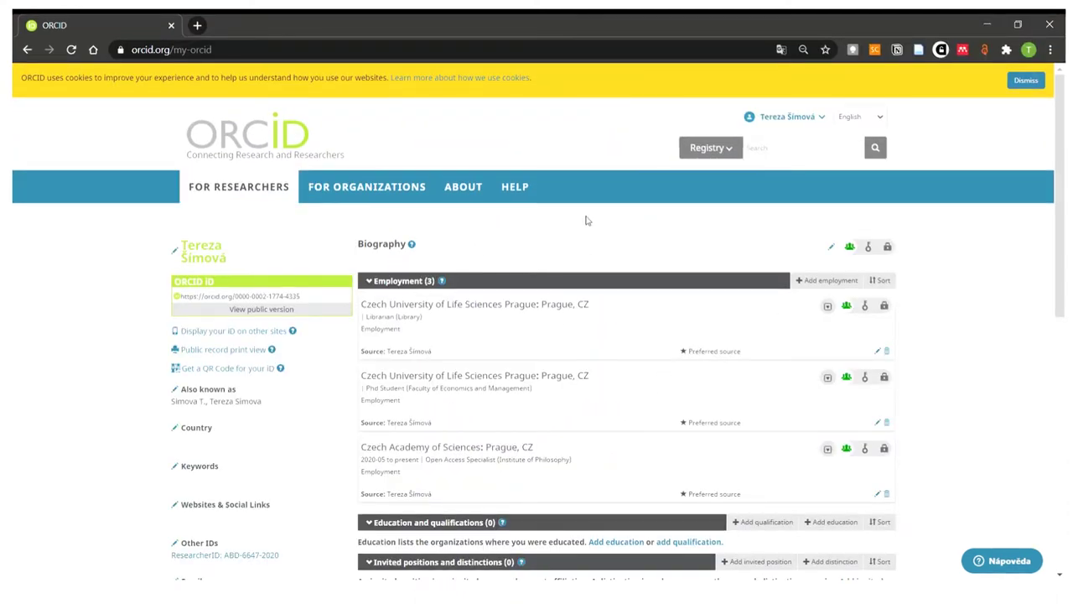
- Collapse Employment, Invited positions, Education, Funding, Membership and Works, then reopen Employment
mouse_move(516, 223)
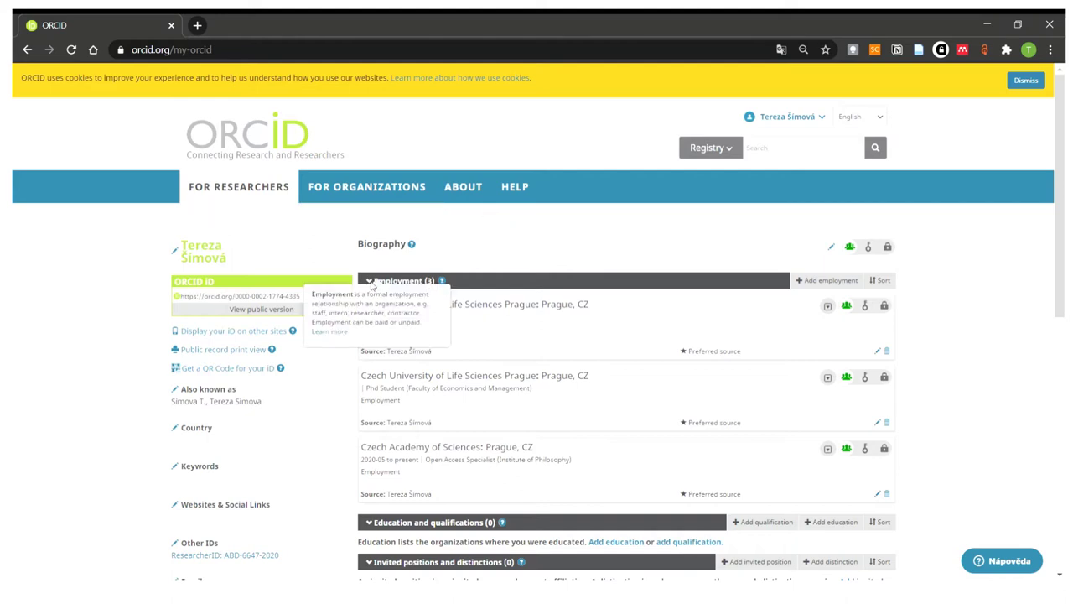
click(369, 285)
click(370, 335)
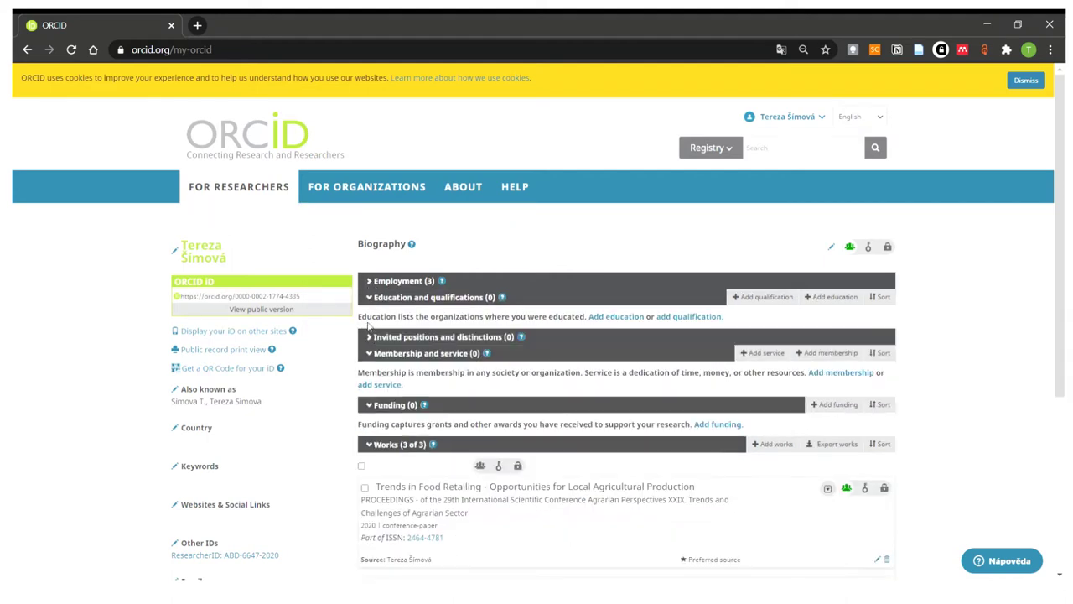
click(368, 299)
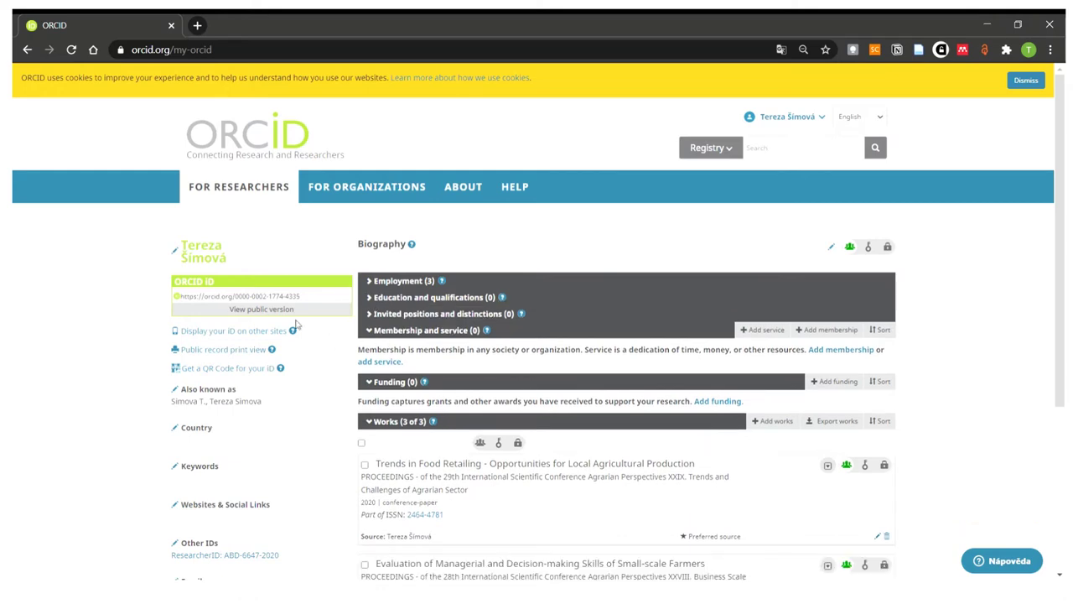
click(378, 381)
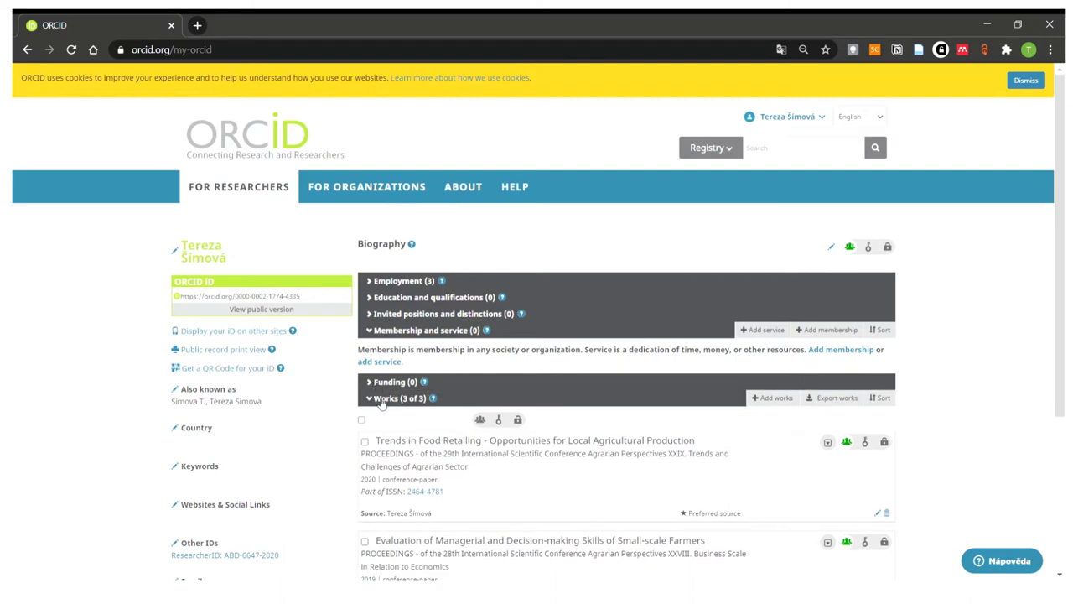
click(370, 331)
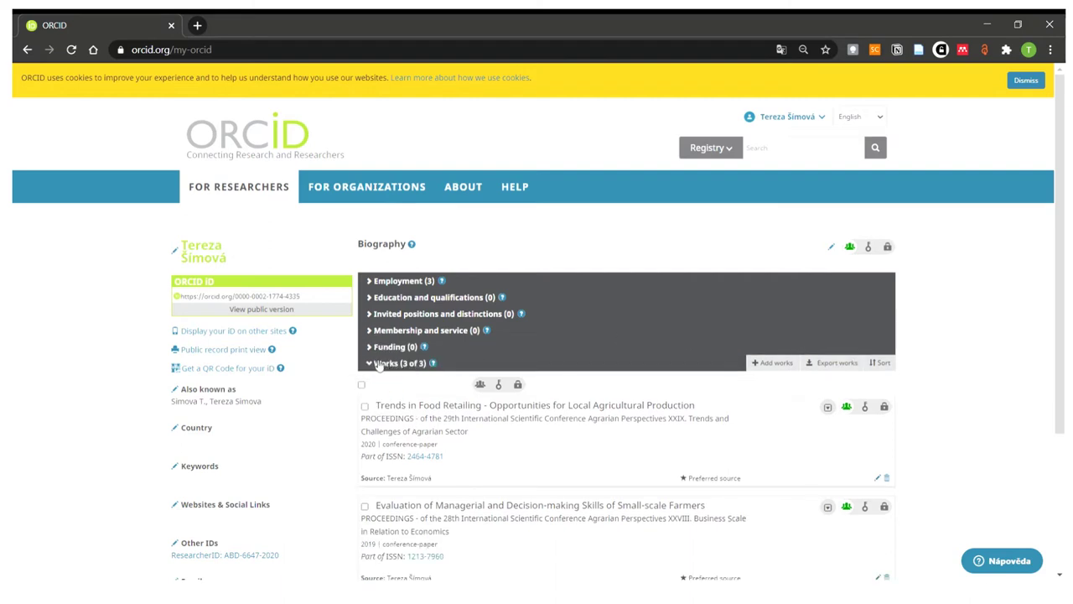
click(378, 364)
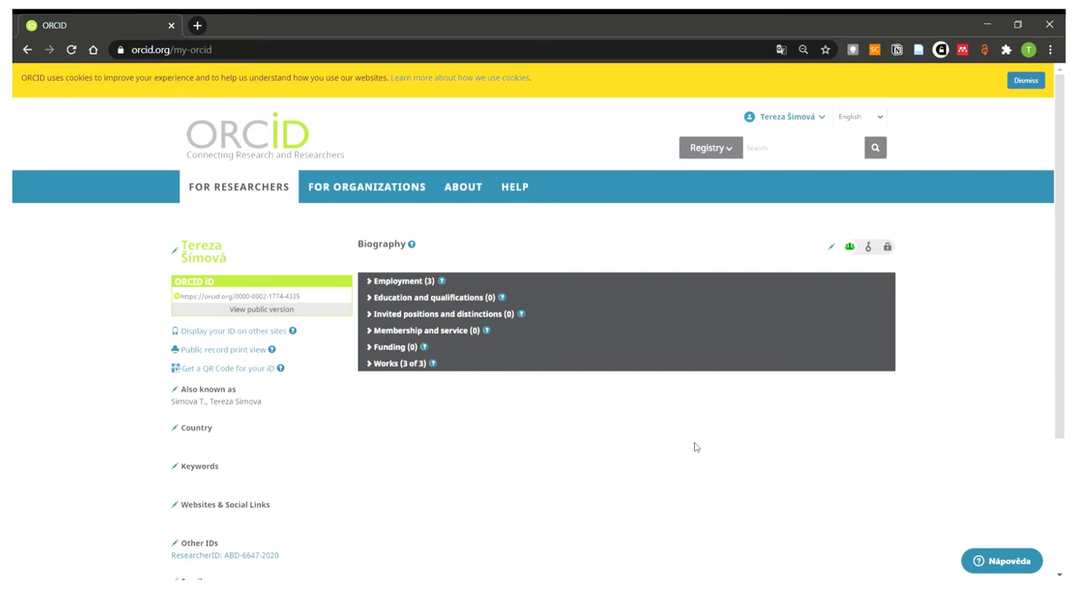
click(374, 282)
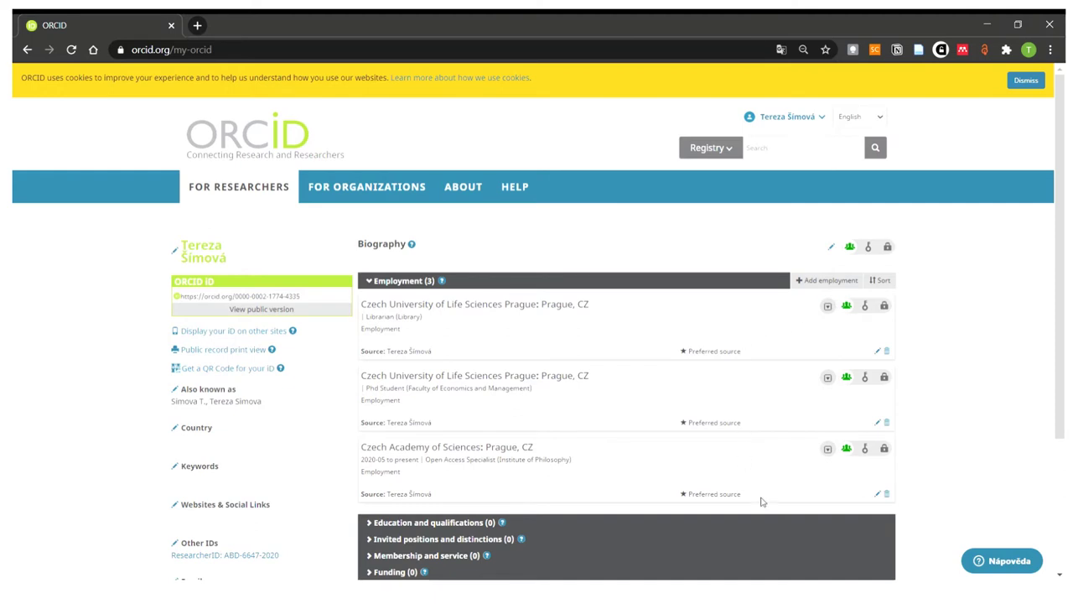
scroll(900, 444, down, 1)
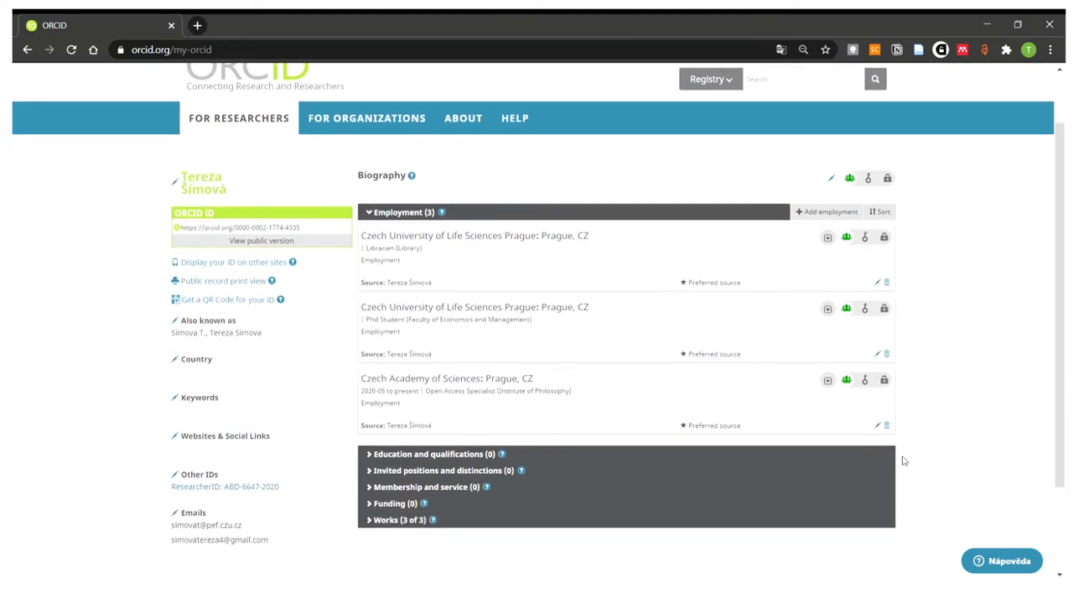
scroll(897, 447, up, 1)
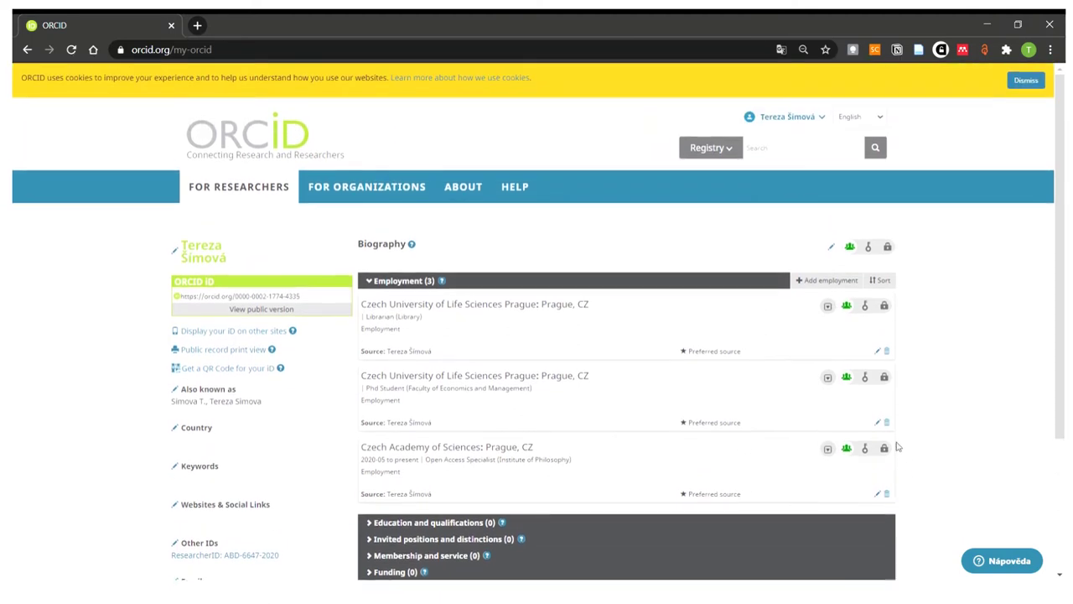
- Add employment at Czech Academy of Sciences: Open Access Specialist, Institute of Philosophy, from 2020-05
click(808, 287)
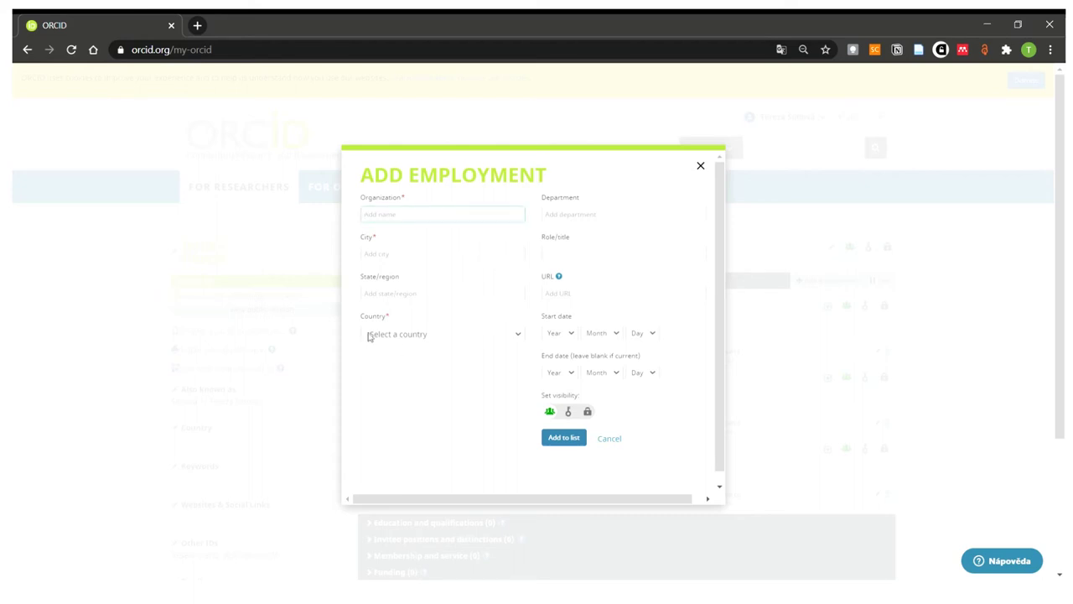
click(442, 220)
text(częstochowa University i)
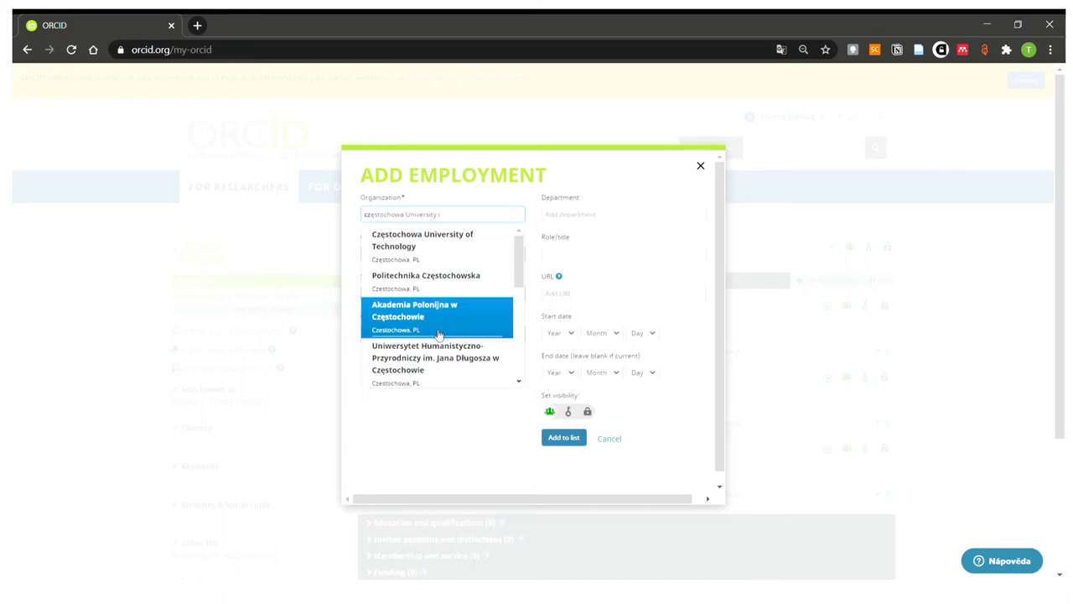
key(shift+End)
key(Delete)
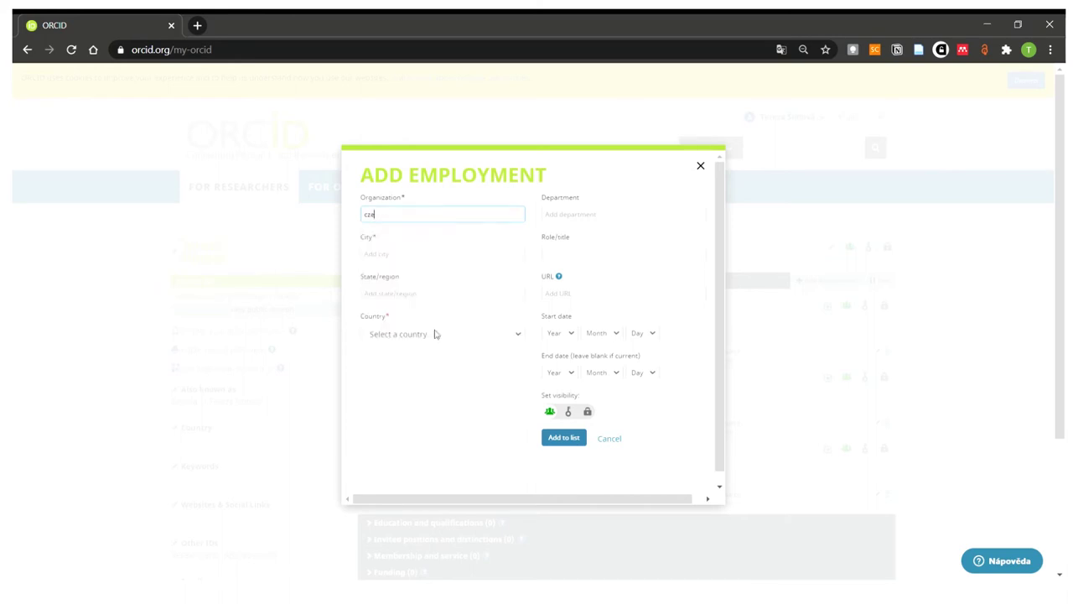
text(ch univer)
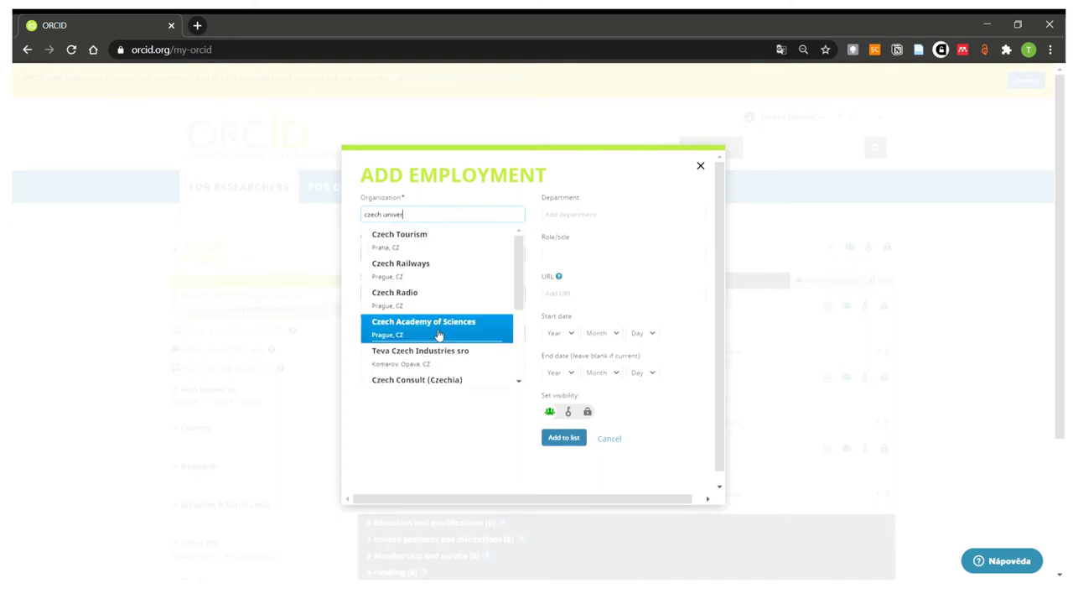
click(437, 335)
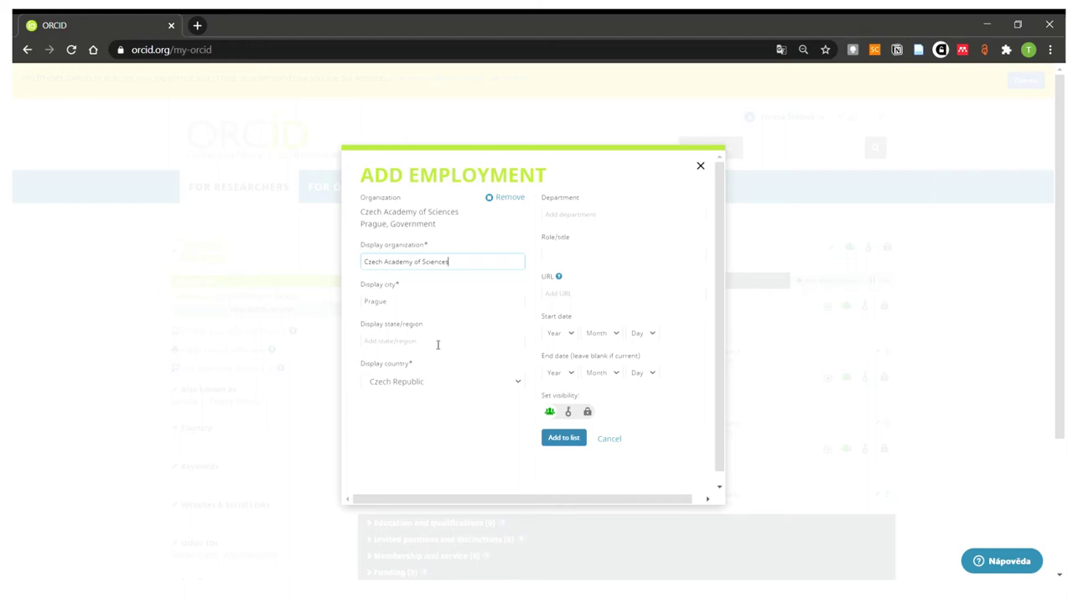
click(410, 305)
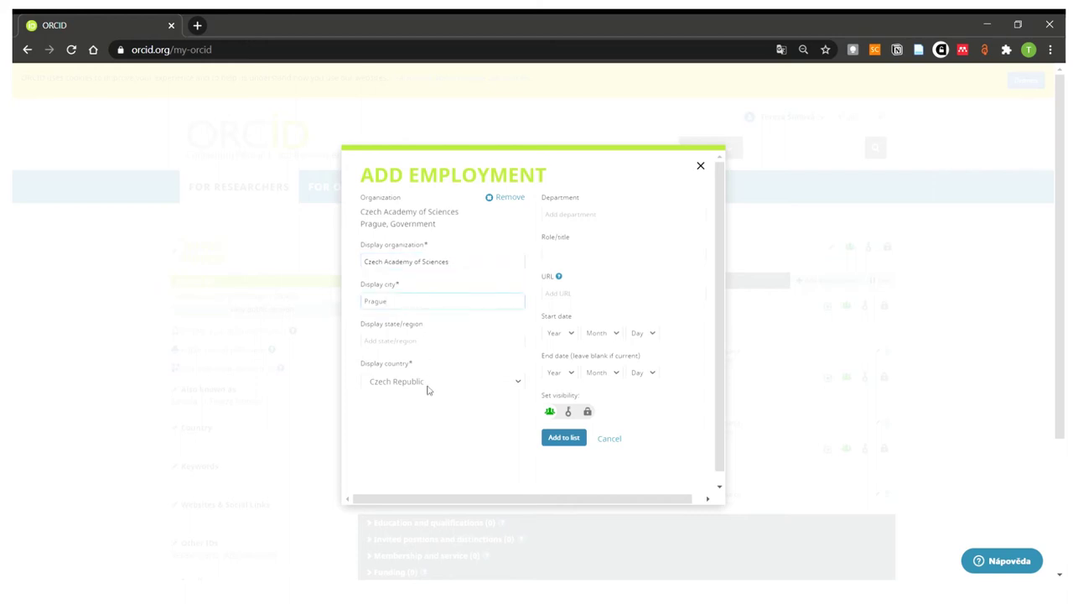
click(607, 218)
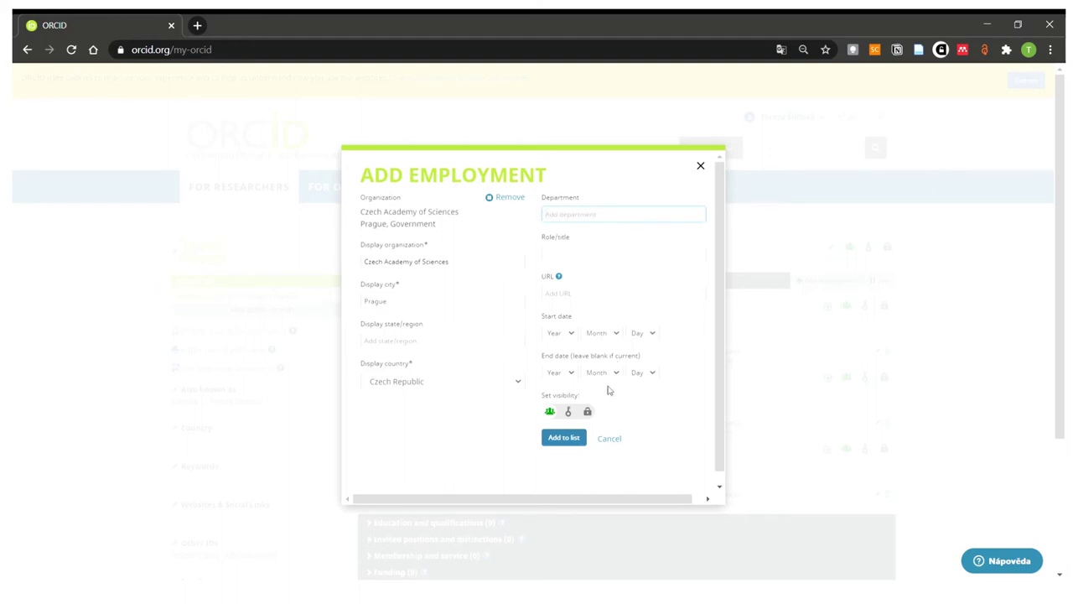
click(570, 442)
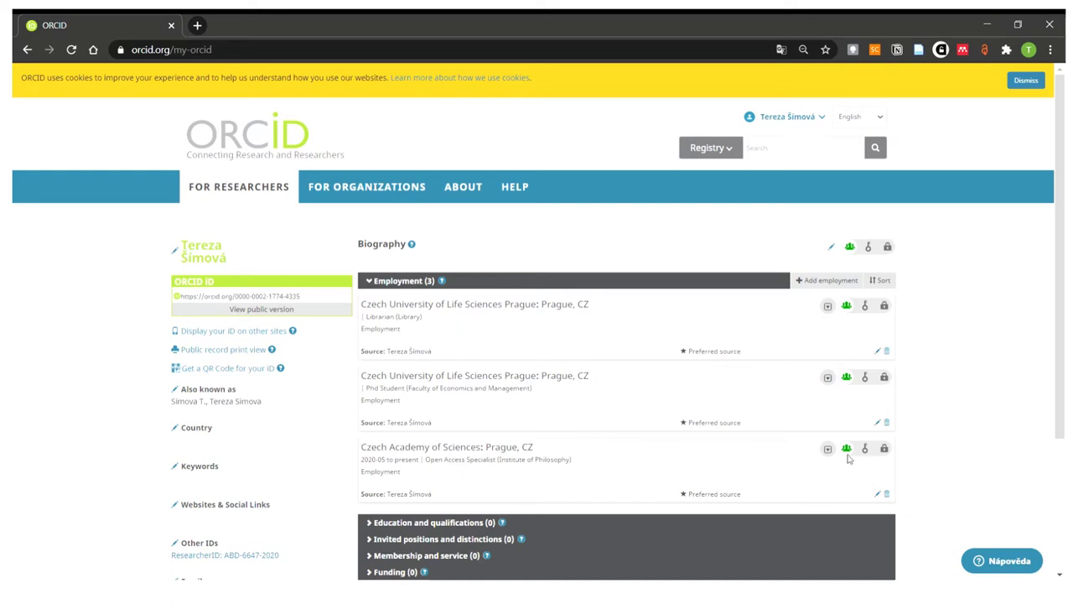
- Open the Czech Academy of Sciences employment entry in the Edit Employment form
mouse_move(847, 453)
click(879, 497)
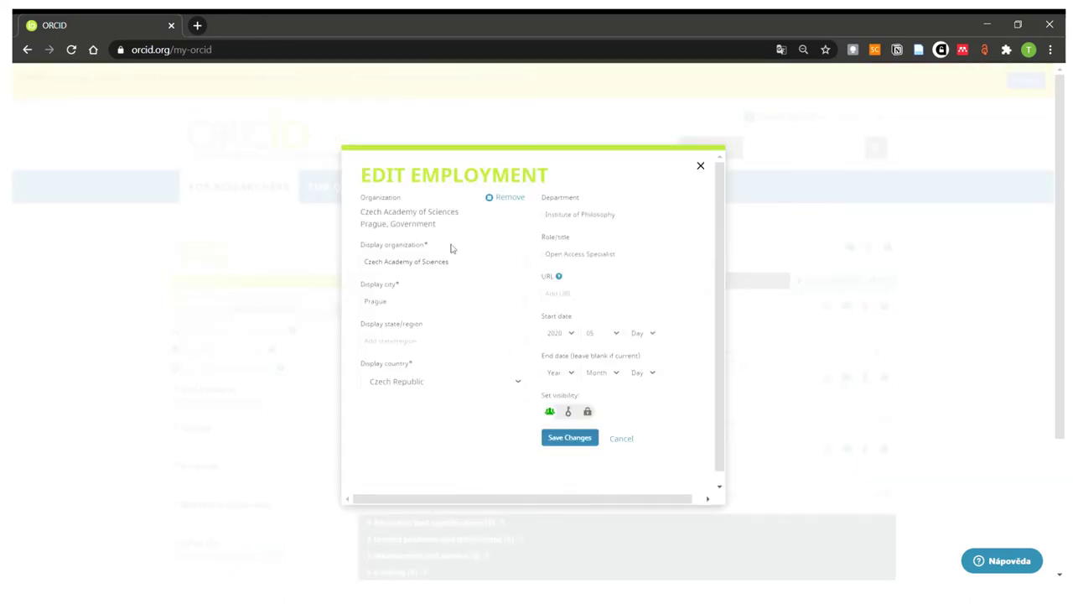
mouse_move(558, 420)
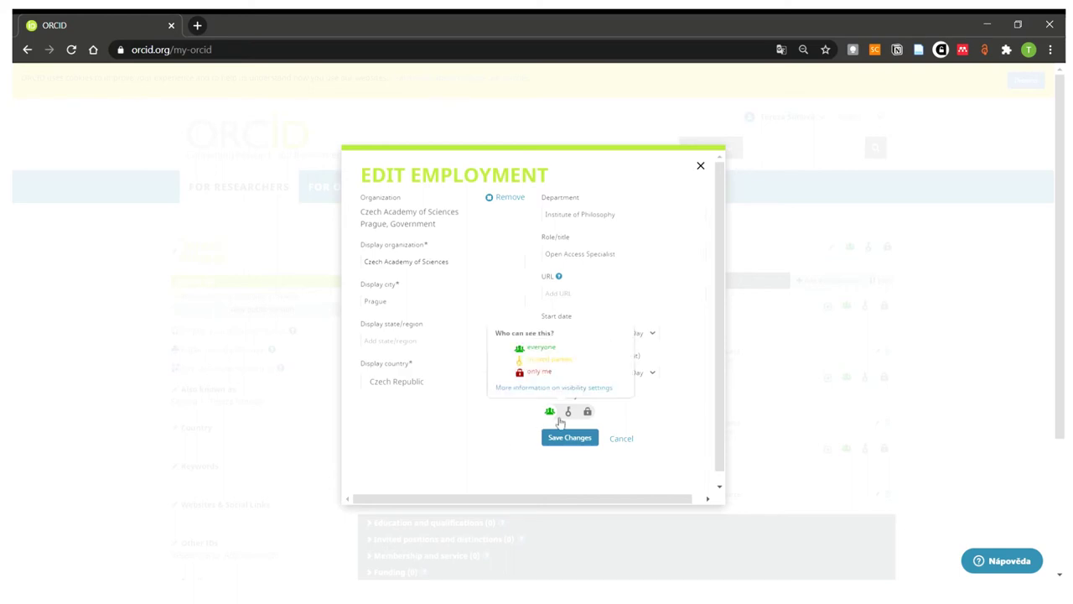
- Cancel the employment edit without changes and collapse the Employment section
click(619, 443)
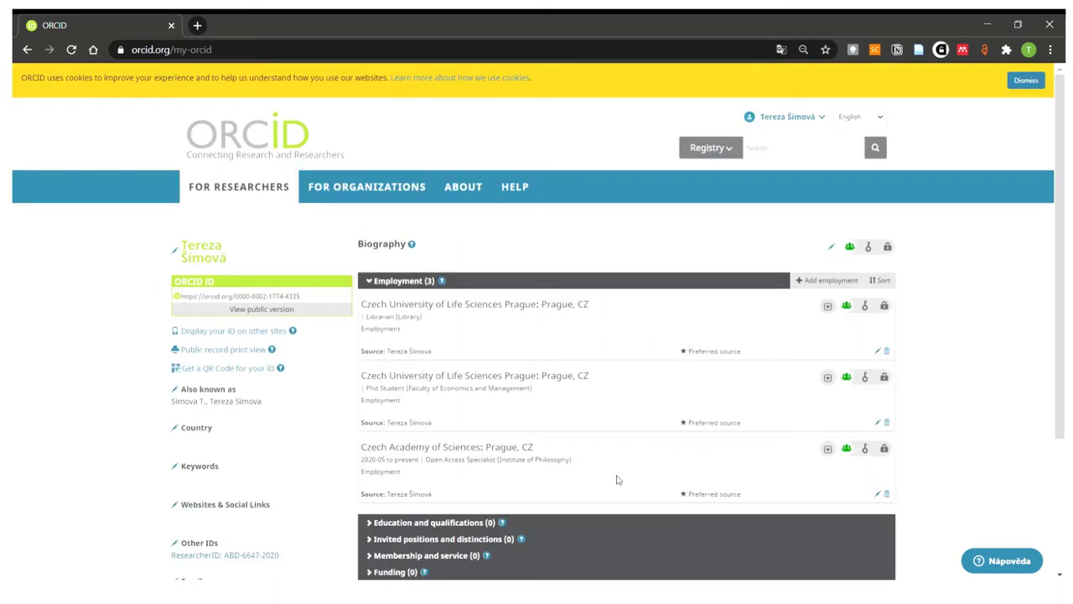
scroll(615, 477, down, 1)
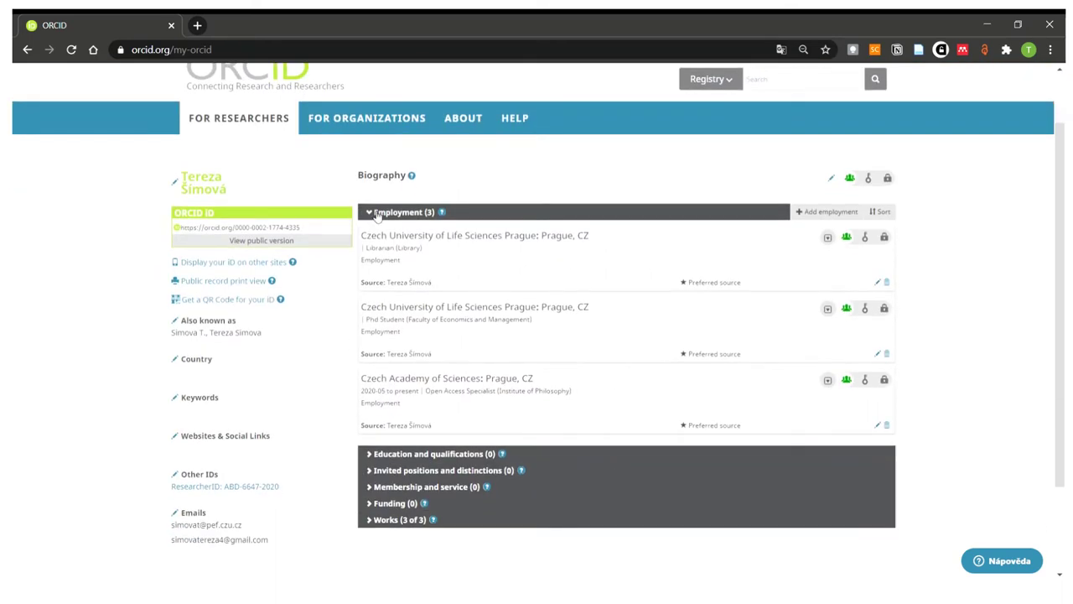
click(373, 213)
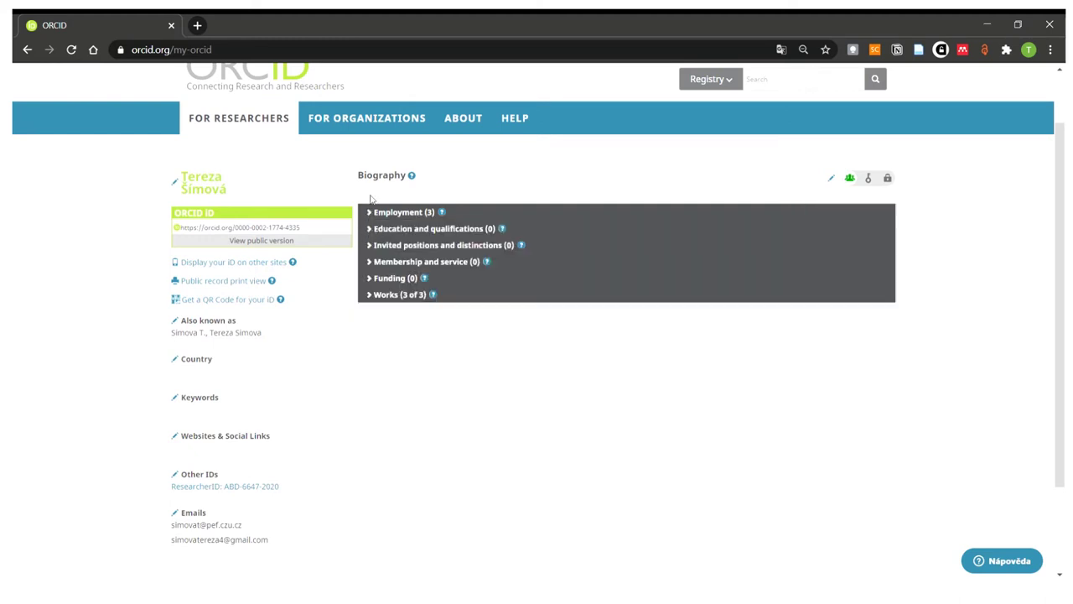
- Expand Education and qualifications, then open and close the Add education form unsaved
click(372, 231)
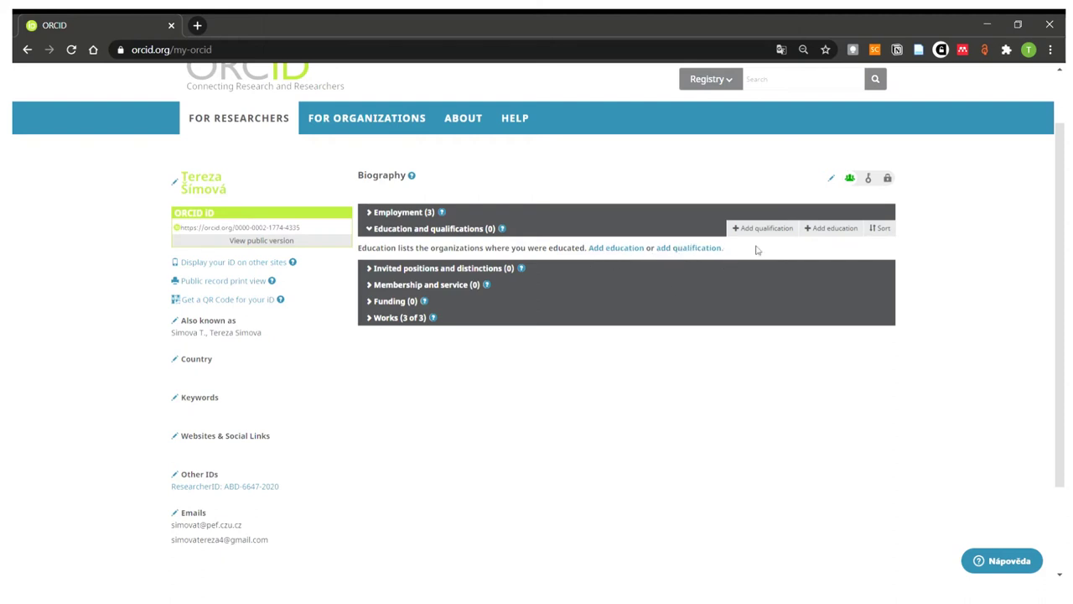
click(829, 229)
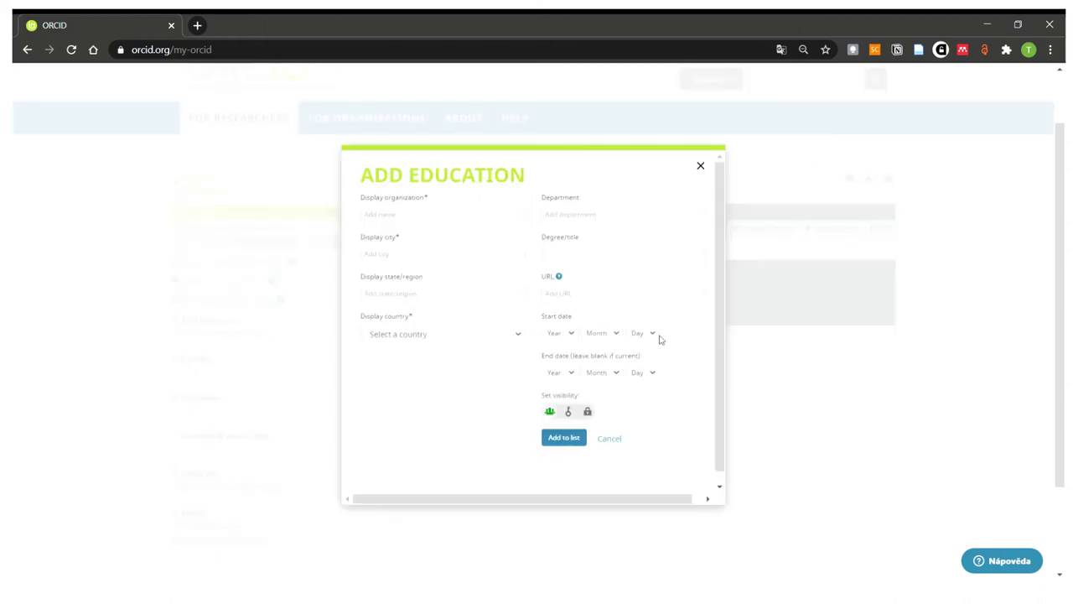
click(501, 220)
click(701, 167)
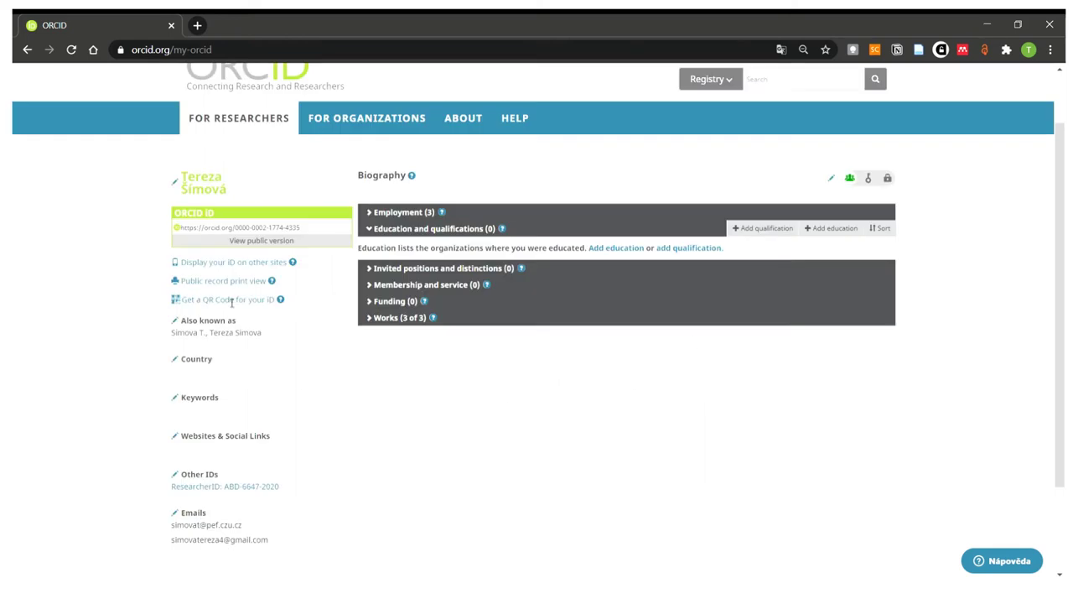
- Collapse Education, then expand and collapse the empty Invited positions and distinctions section
click(371, 233)
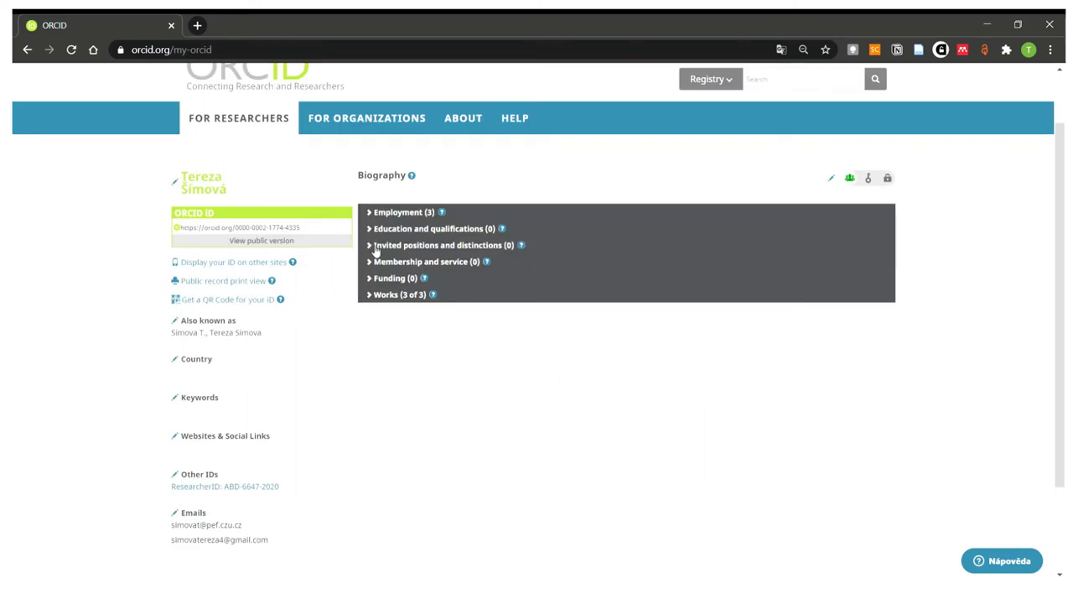
click(375, 249)
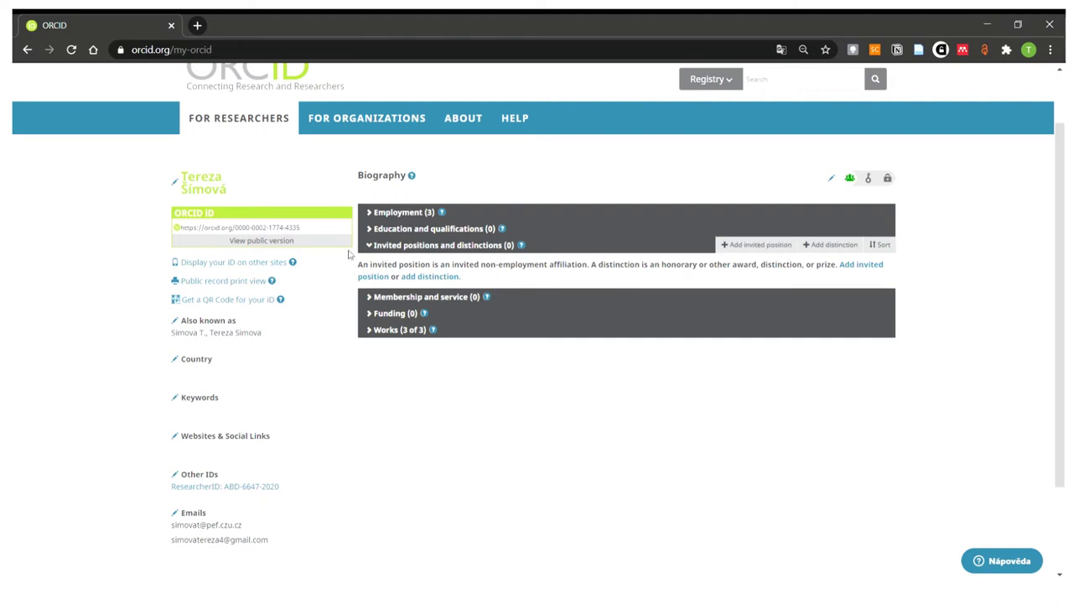
click(375, 245)
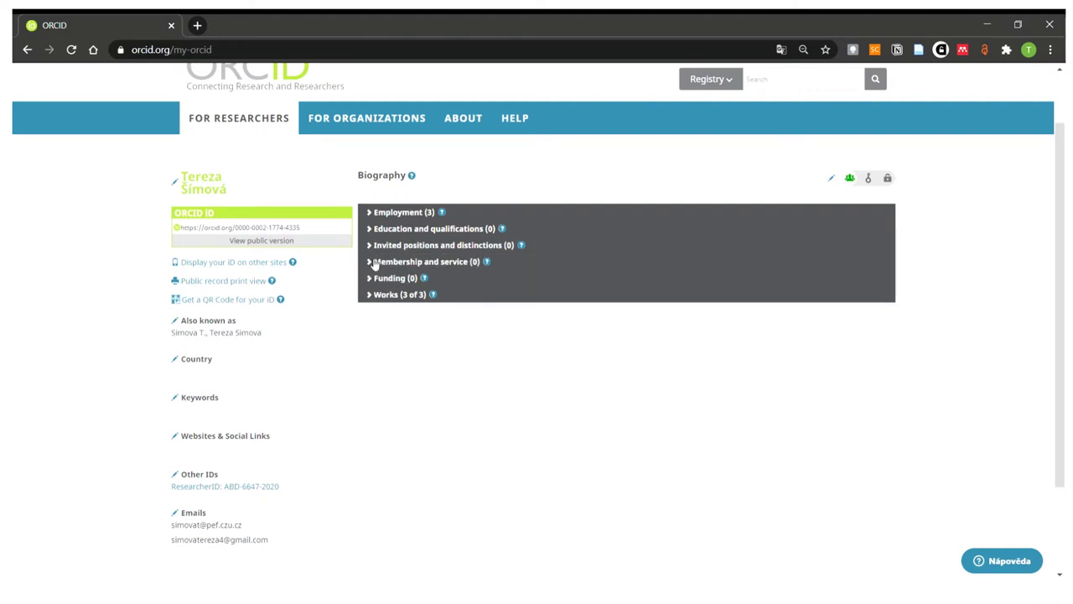
- Expand Membership and service, open and close Add service unsaved, then expand Funding
click(375, 262)
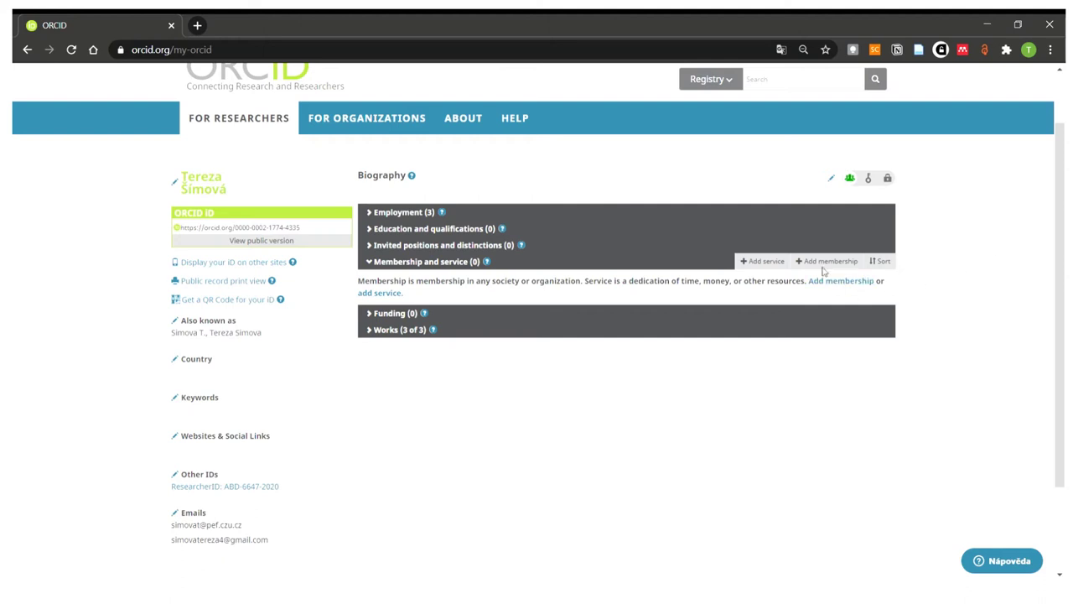
click(781, 267)
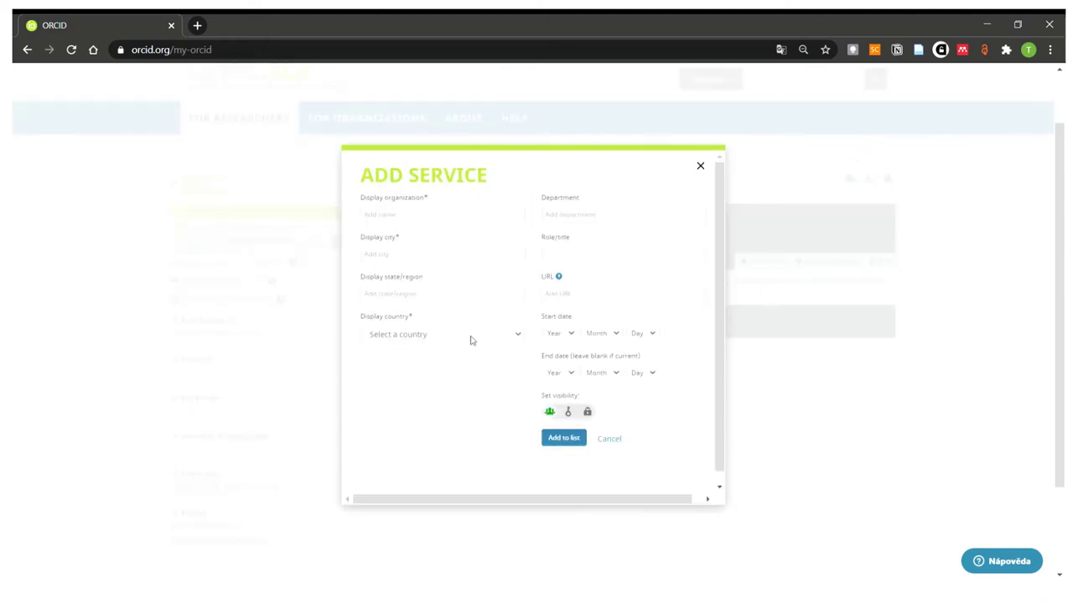
click(698, 166)
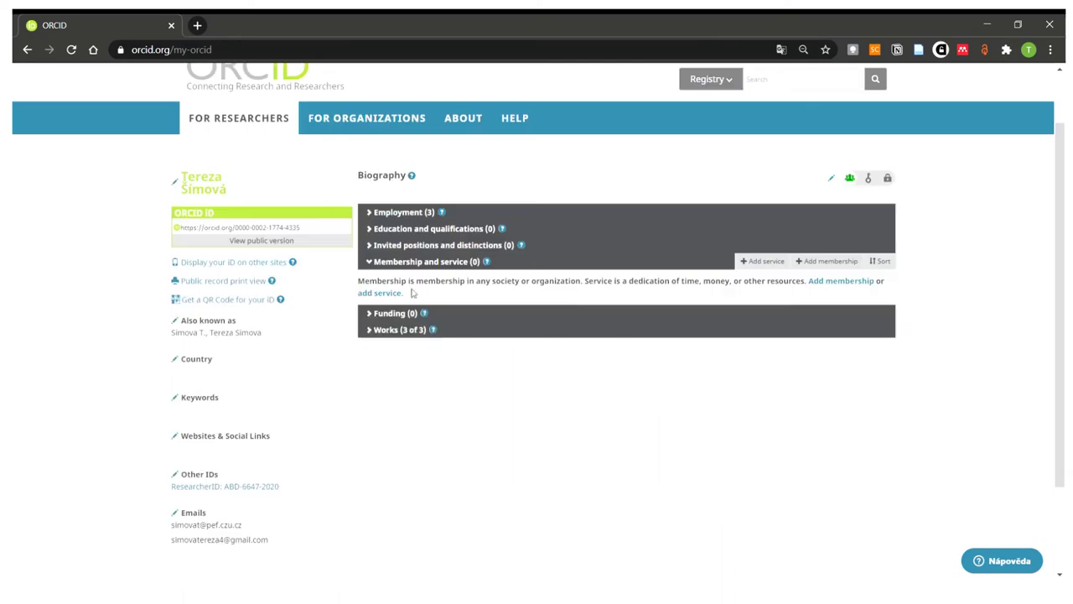
click(375, 265)
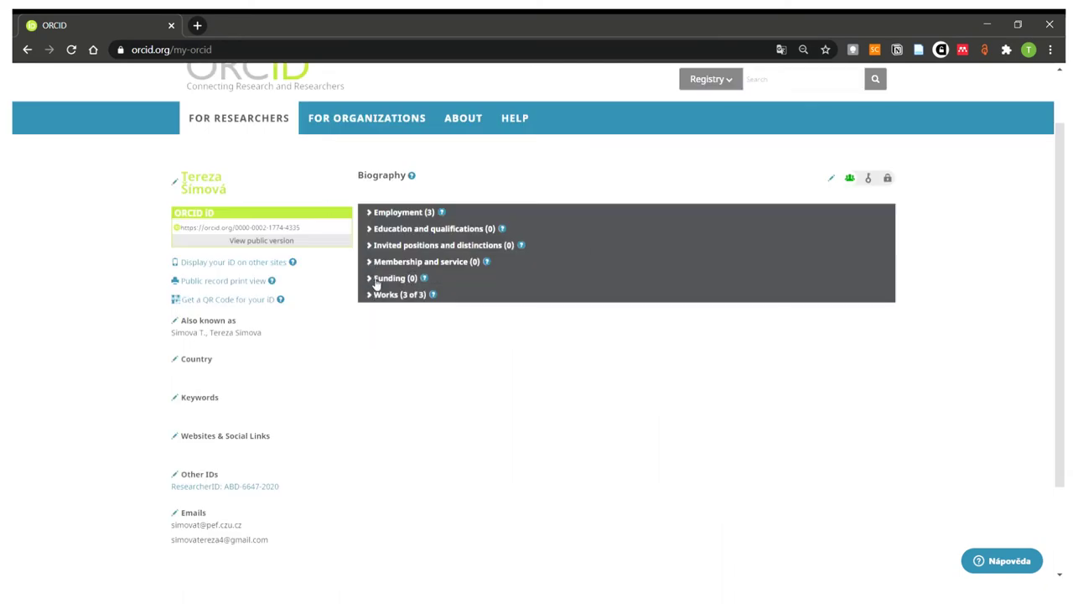
click(376, 279)
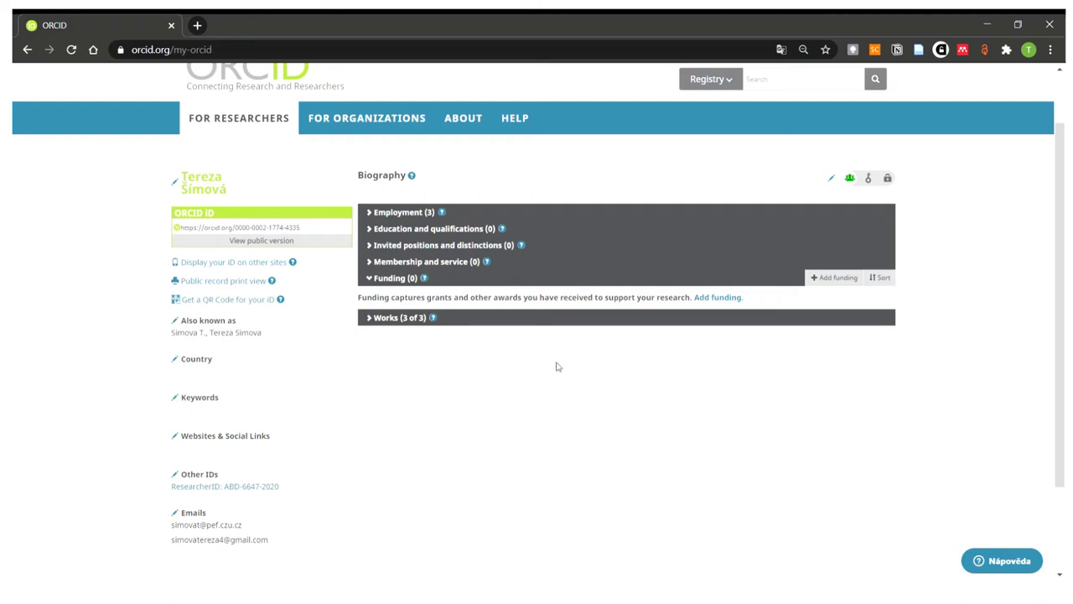
- Expand Works (3 of 3), scroll through its three works, and show the Add works menu
click(375, 324)
scroll(561, 354, down, 3)
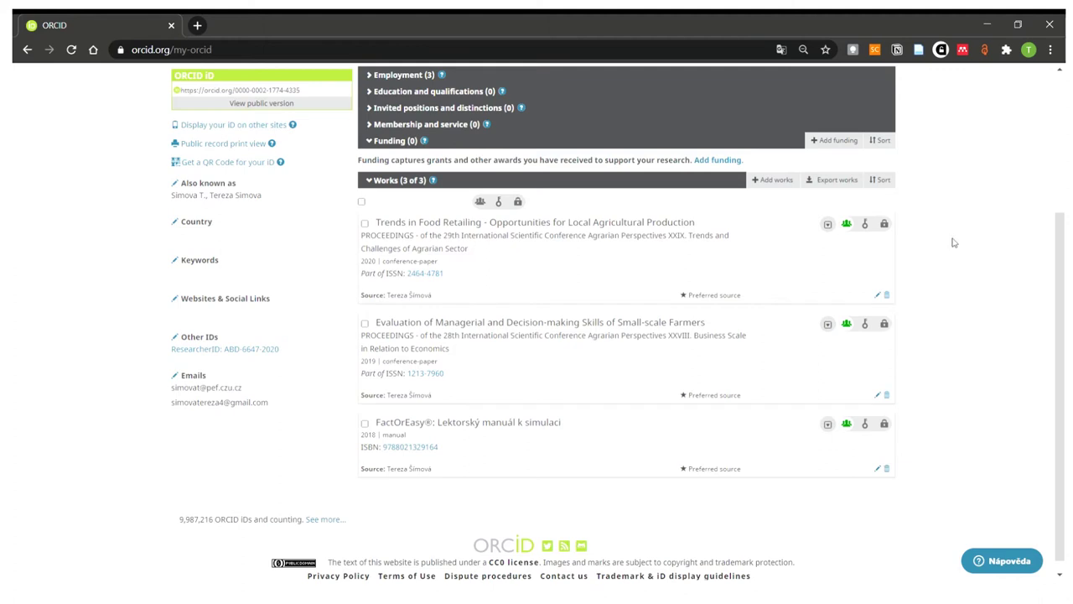
scroll(951, 239, up, 1)
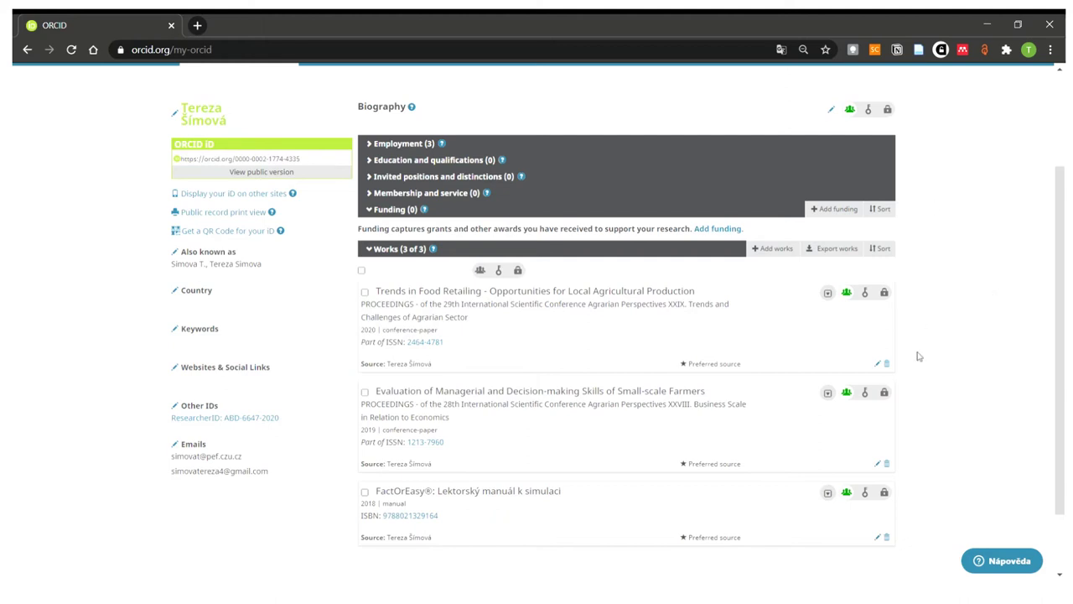
mouse_move(761, 253)
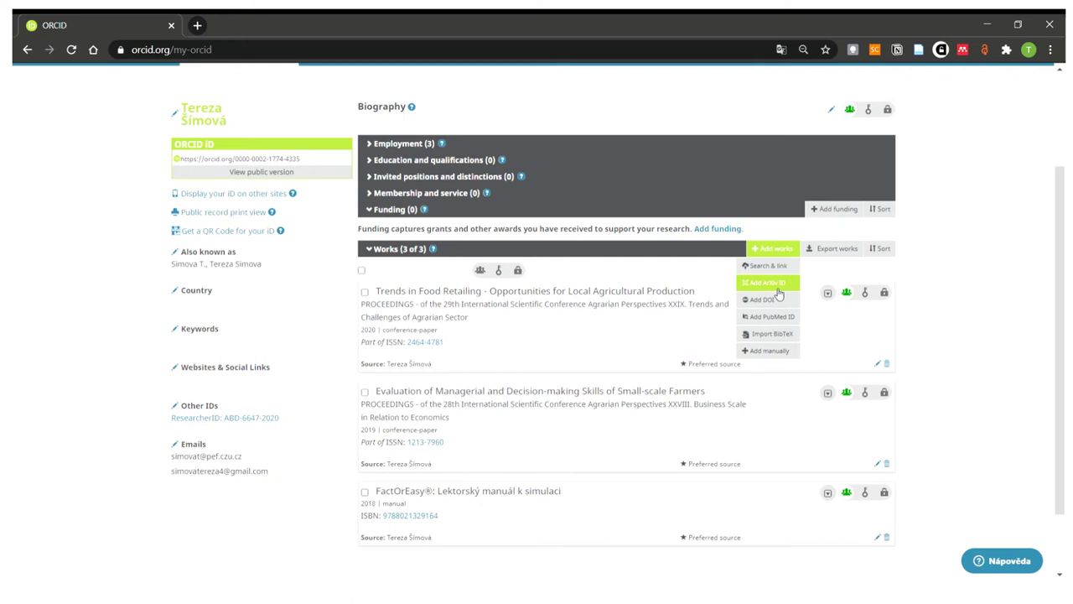
- Start a manual work entry as a Conference paper titled 'Název conference paper'
click(779, 353)
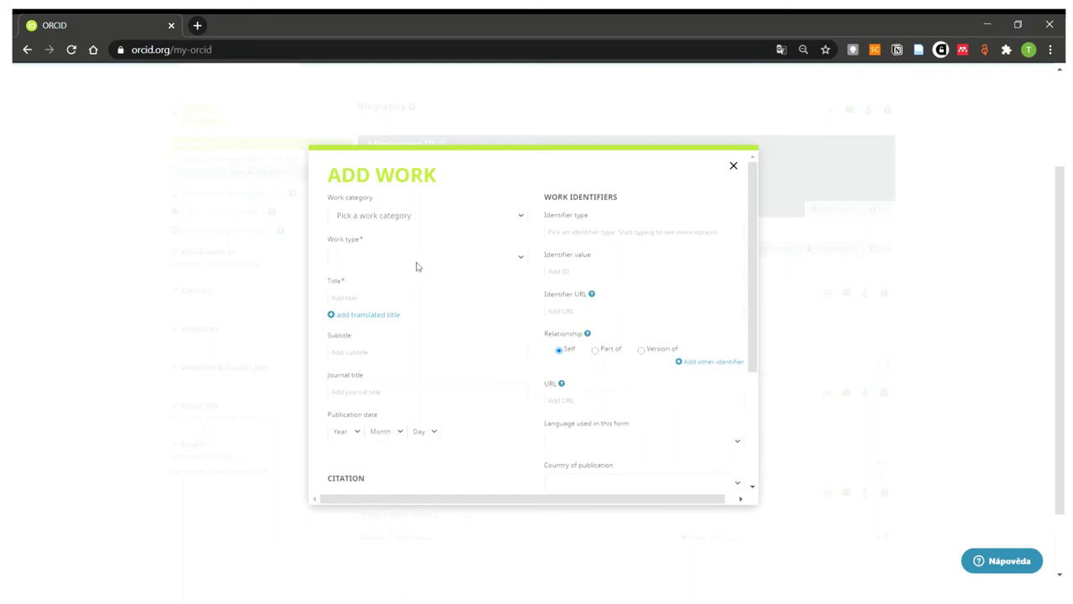
scroll(419, 342, down, 3)
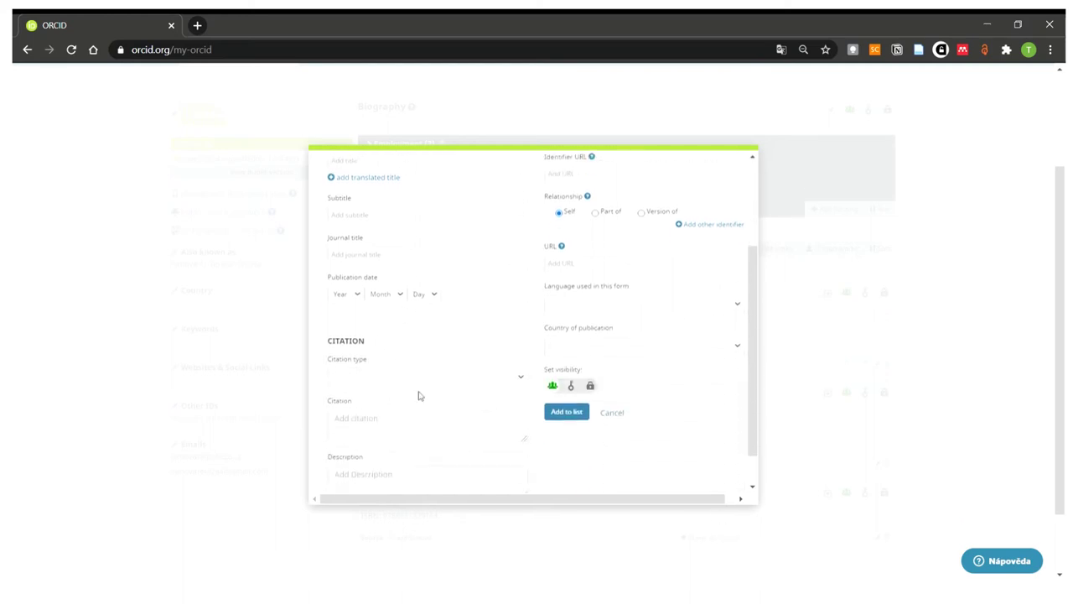
scroll(419, 396, up, 3)
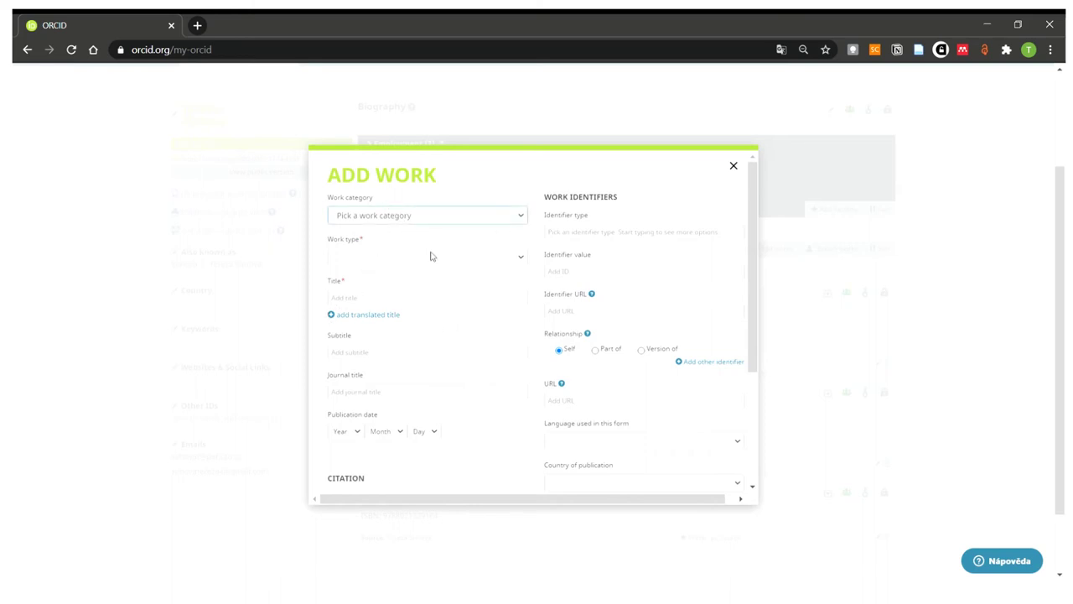
key(c)
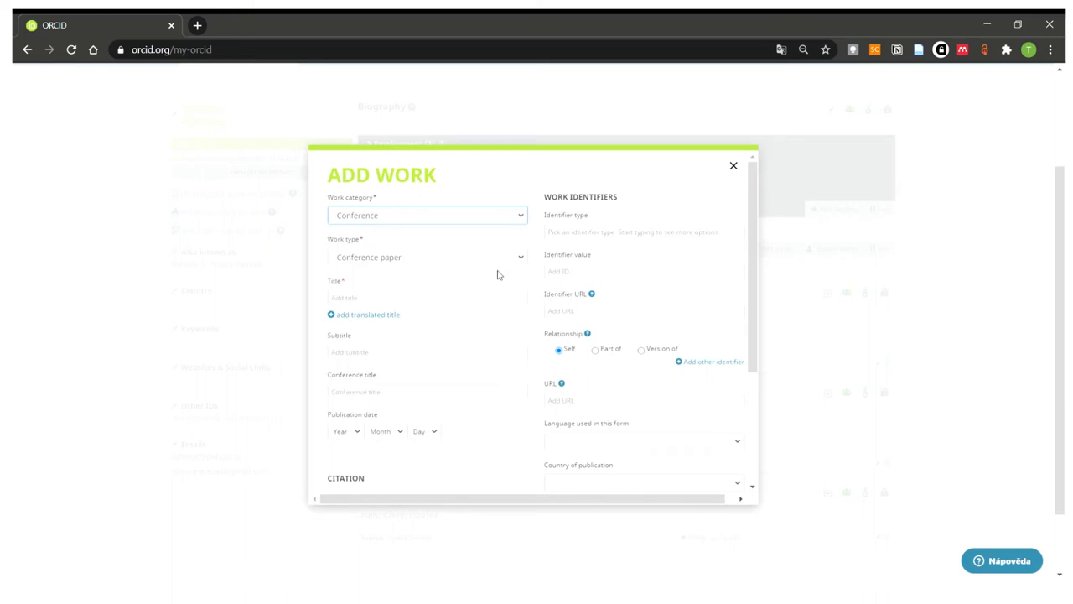
click(484, 265)
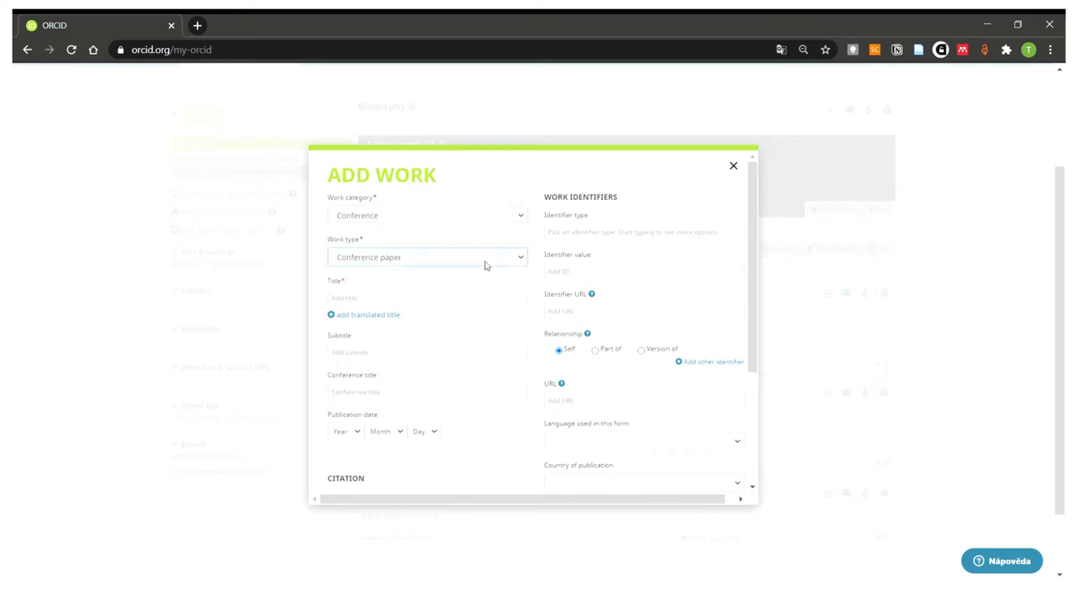
click(473, 301)
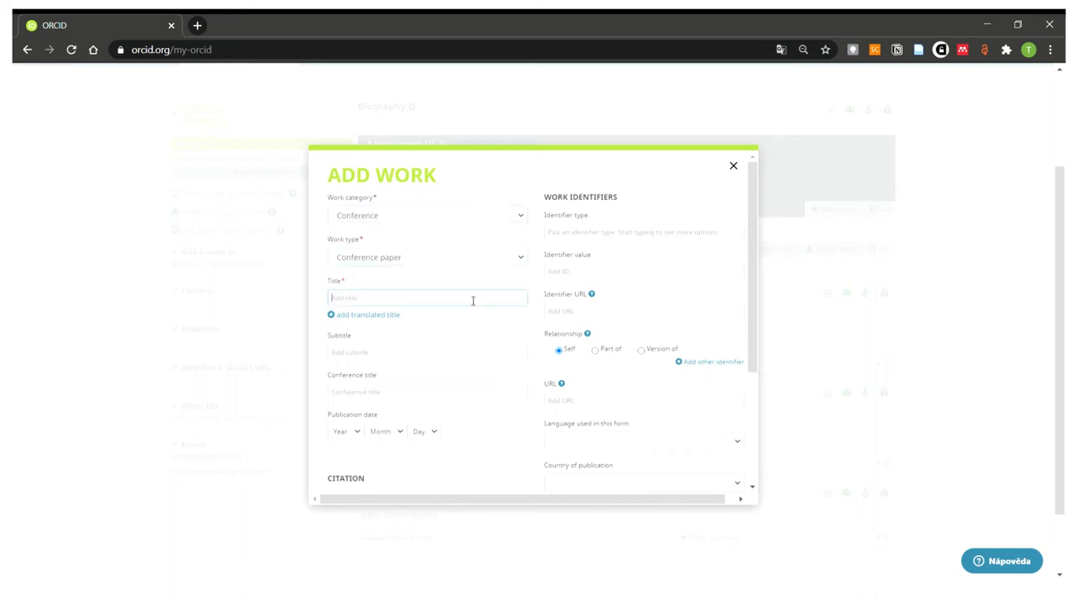
text(Název conference paper)
- Set the work's citation type to APA
click(441, 351)
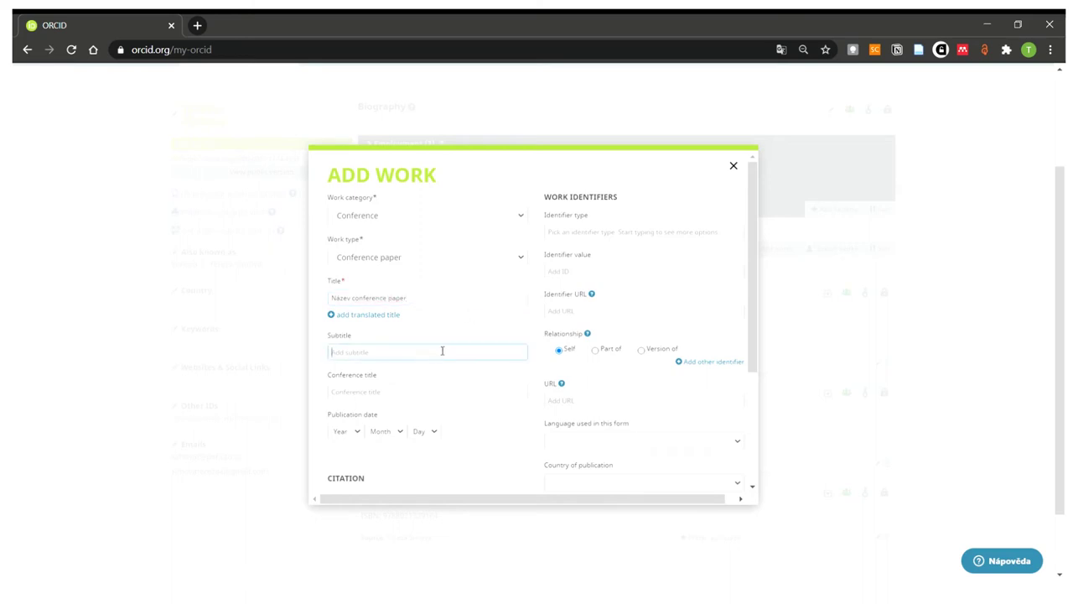
click(462, 327)
scroll(445, 358, down, 1)
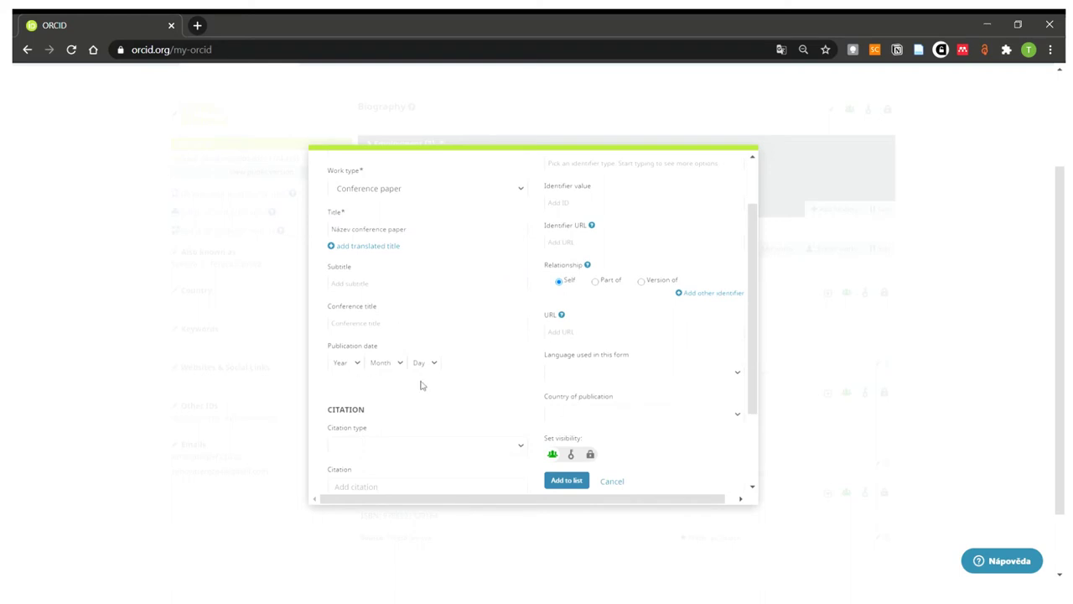
scroll(472, 393, down, 1)
click(462, 379)
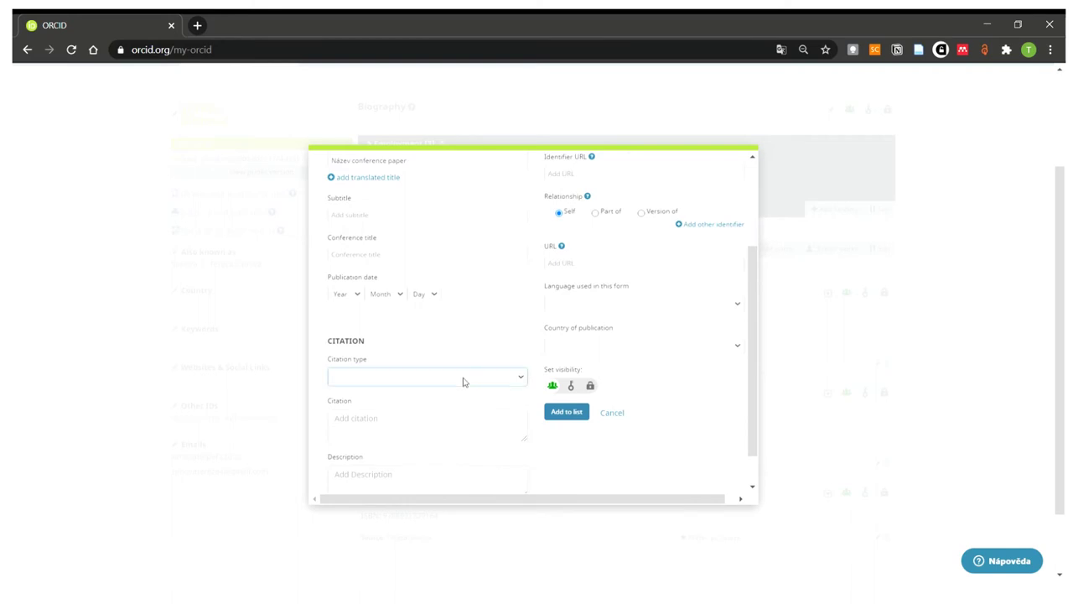
click(415, 185)
scroll(436, 386, down, 1)
click(423, 396)
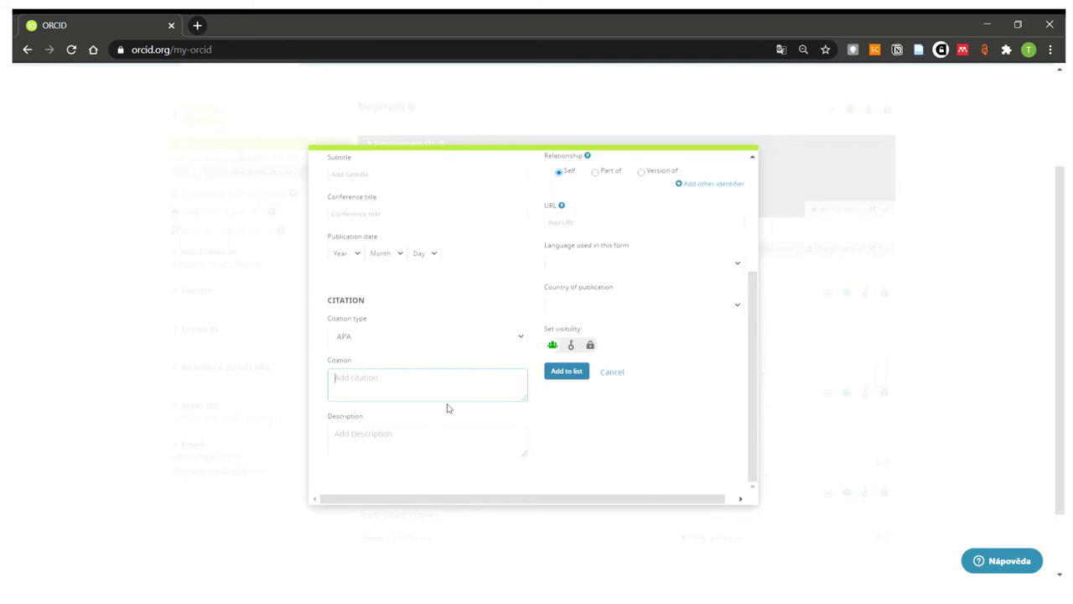
- Scroll through the form and check the Language dropdown options
scroll(445, 408, up, 3)
scroll(445, 408, down, 3)
scroll(649, 426, up, 3)
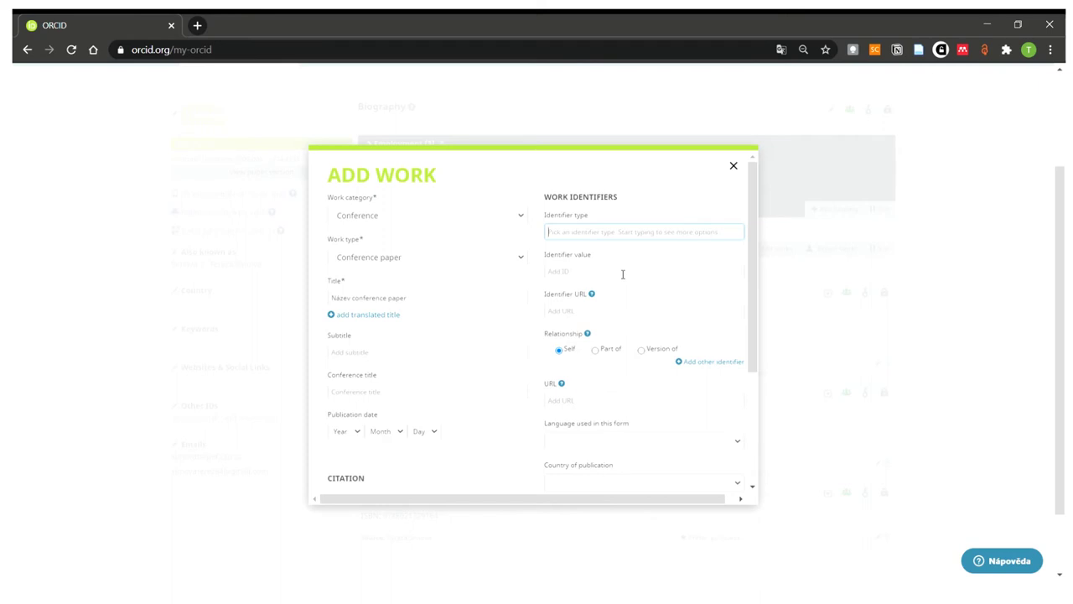
scroll(623, 275, down, 2)
scroll(623, 276, up, 2)
scroll(646, 308, down, 1)
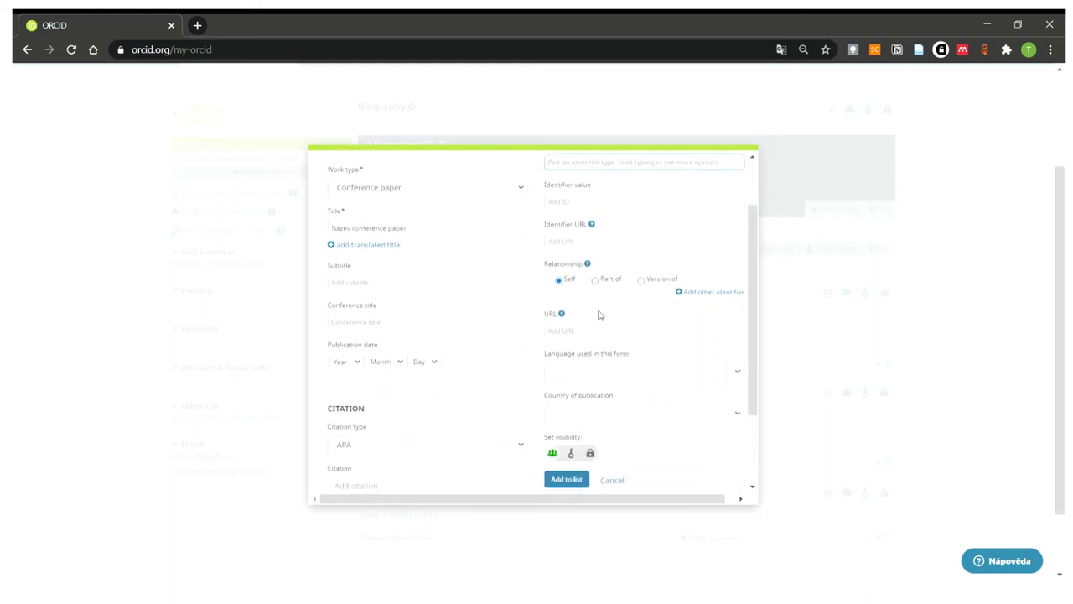
scroll(600, 312, down, 1)
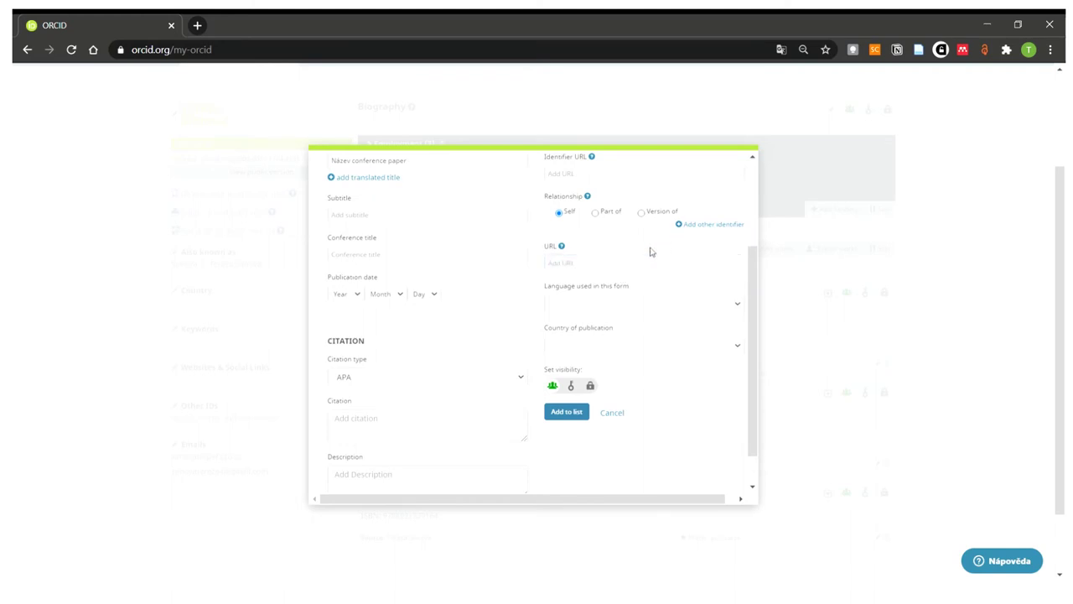
click(662, 305)
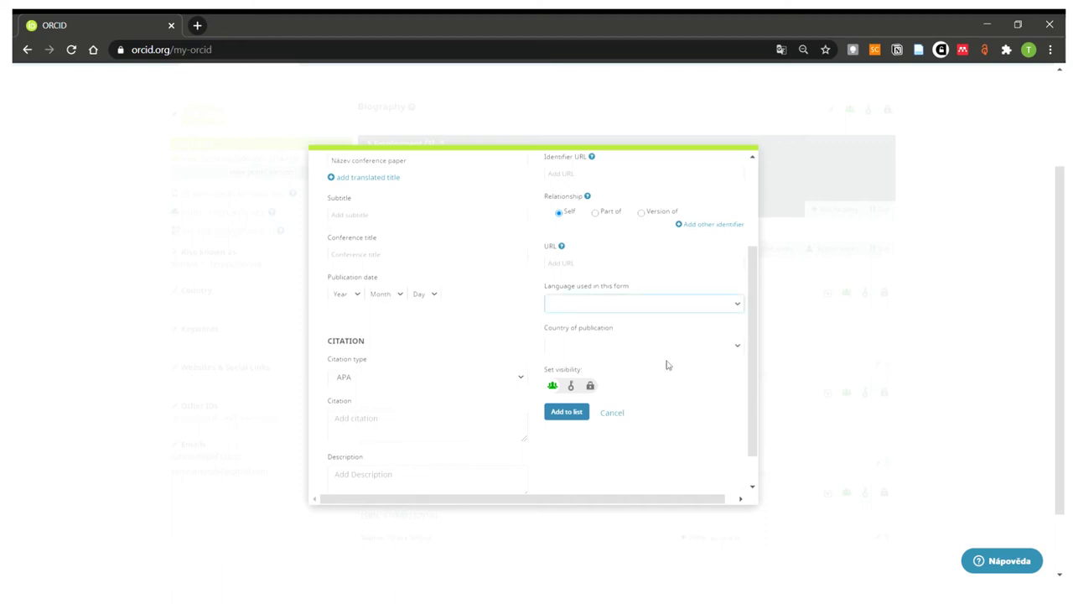
mouse_move(600, 384)
- Discard the unfinished new work and open the second work for editing
click(615, 418)
scroll(771, 424, down, 1)
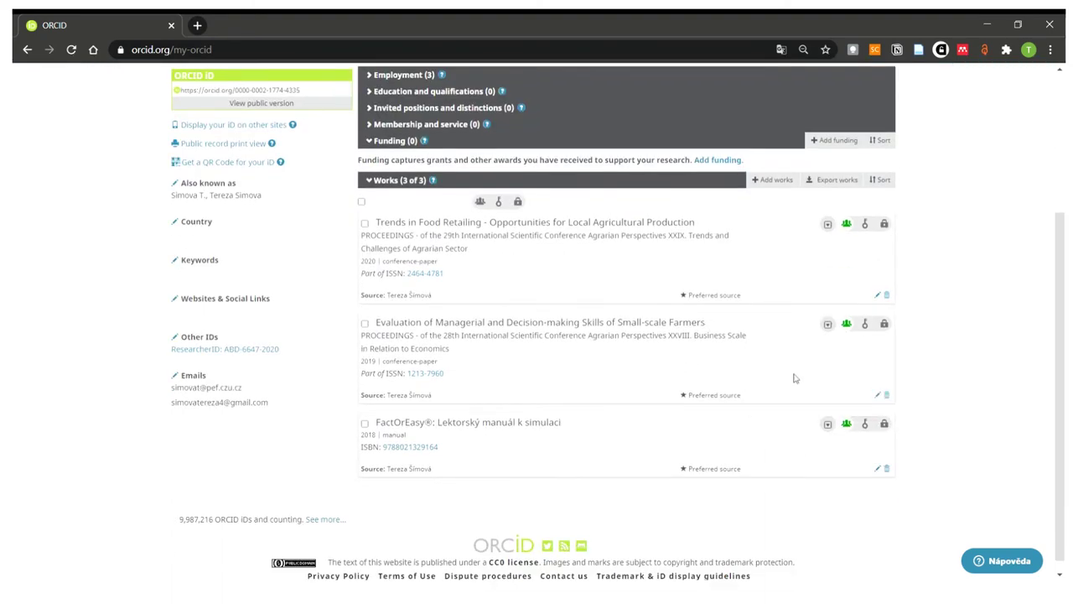
click(882, 399)
scroll(600, 423, up, 5)
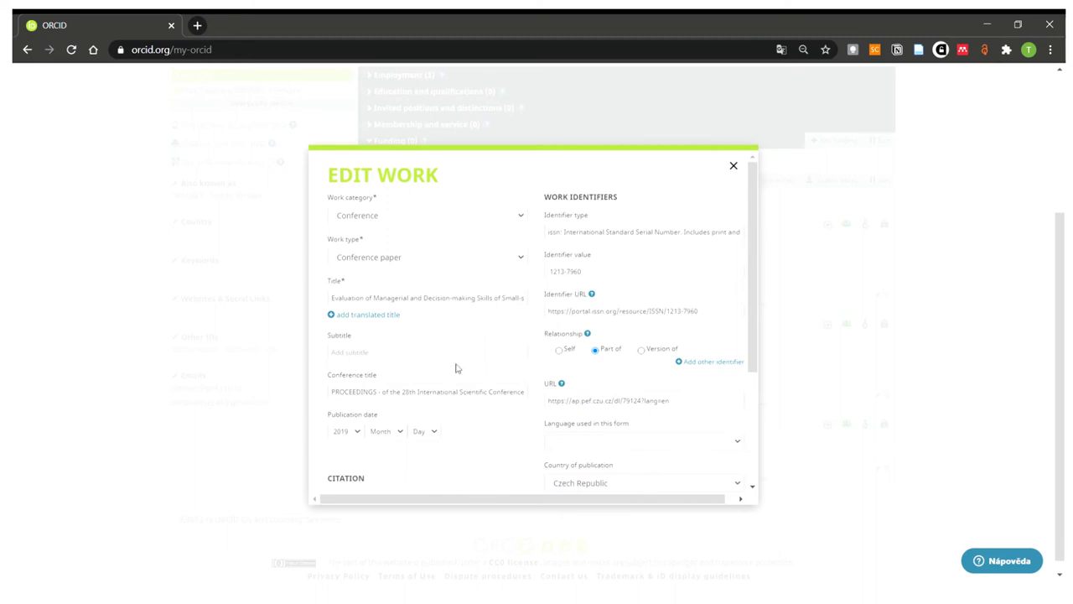
- Read through the full conference title, leaving it unchanged
click(440, 395)
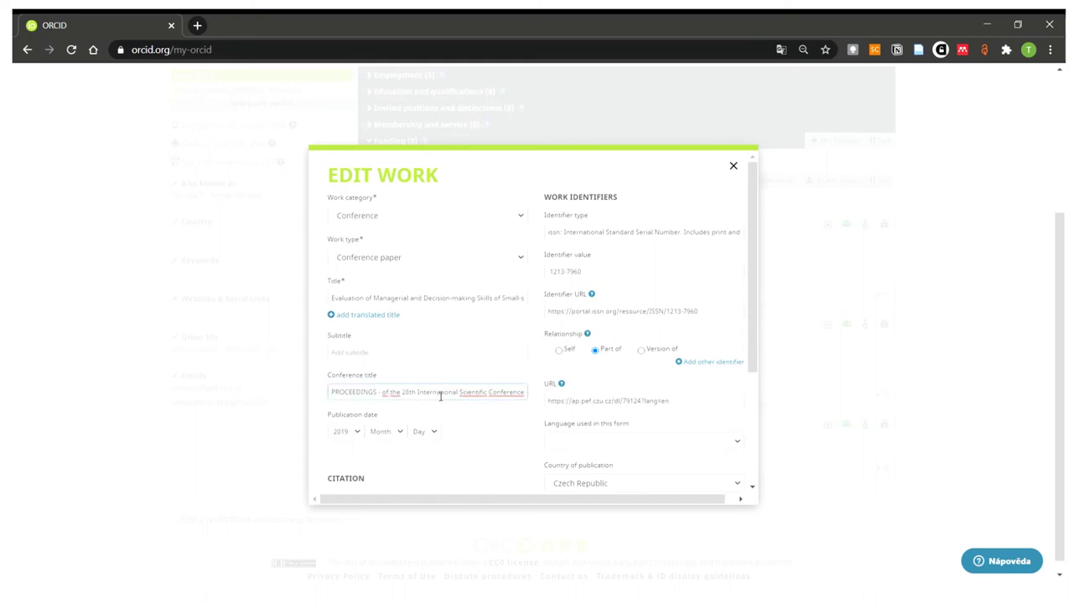
key(Right)
key(Right)
key(Right)
key(Right)
key(Right)
key(Right)
key(Right)
key(Right)
key(Right)
key(Right)
key(Right)
key(Right)
key(Right)
key(Right)
key(Right)
key(Right)
key(Right)
key(Right)
key(Right)
key(Right)
key(Right)
key(Right)
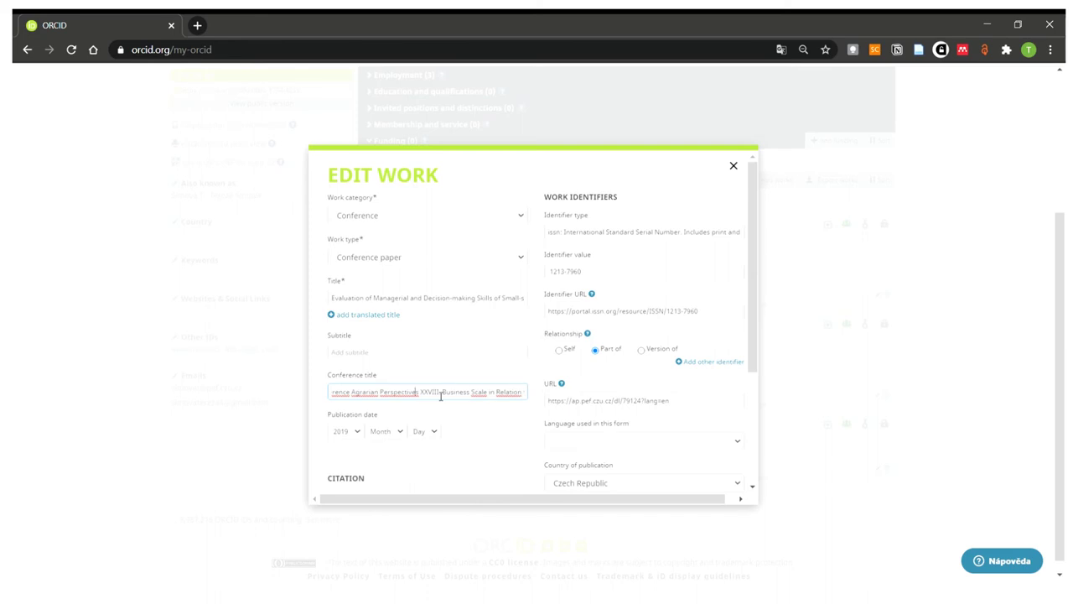
click(471, 327)
scroll(471, 327, down, 1)
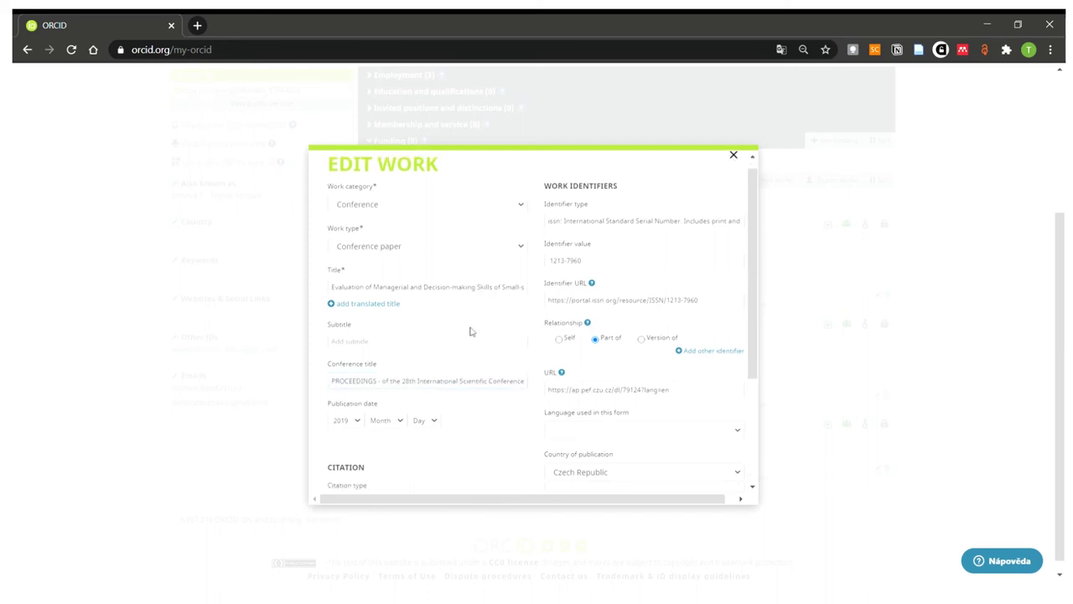
scroll(477, 335, up, 1)
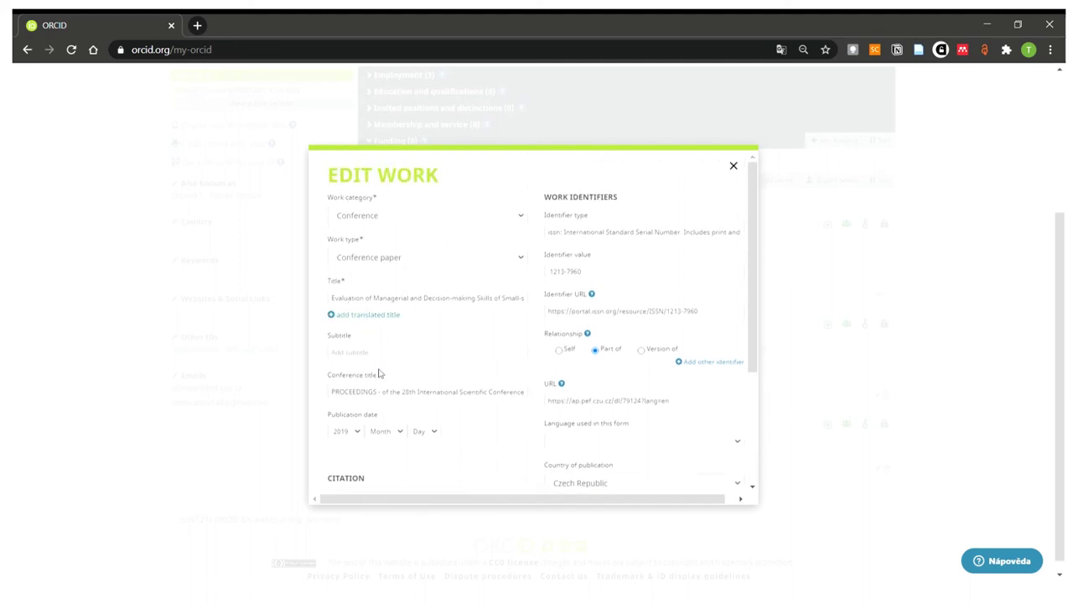
scroll(394, 377, down, 1)
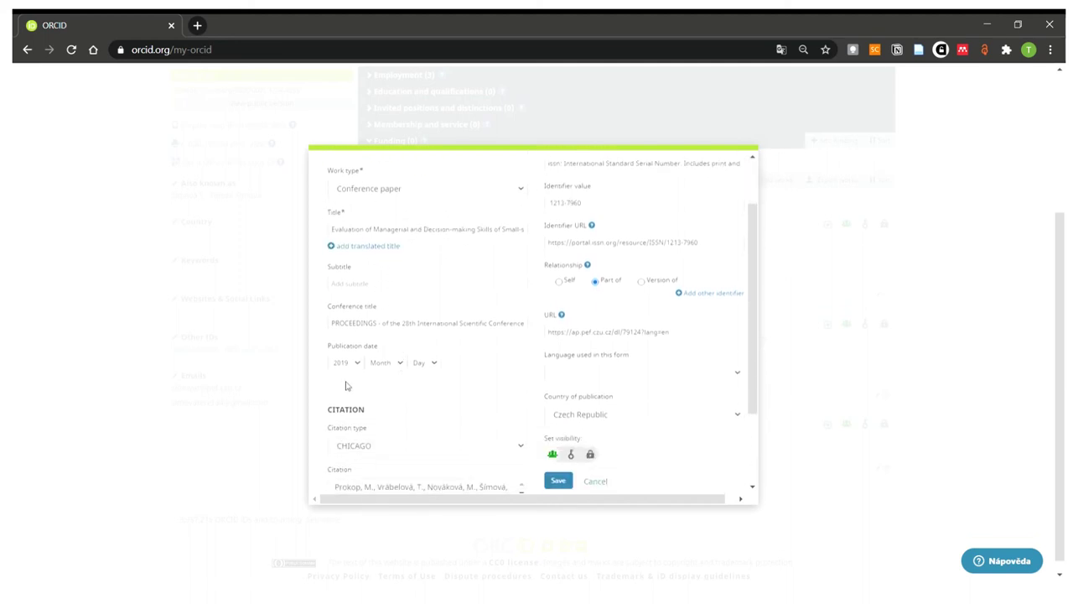
scroll(354, 378, down, 1)
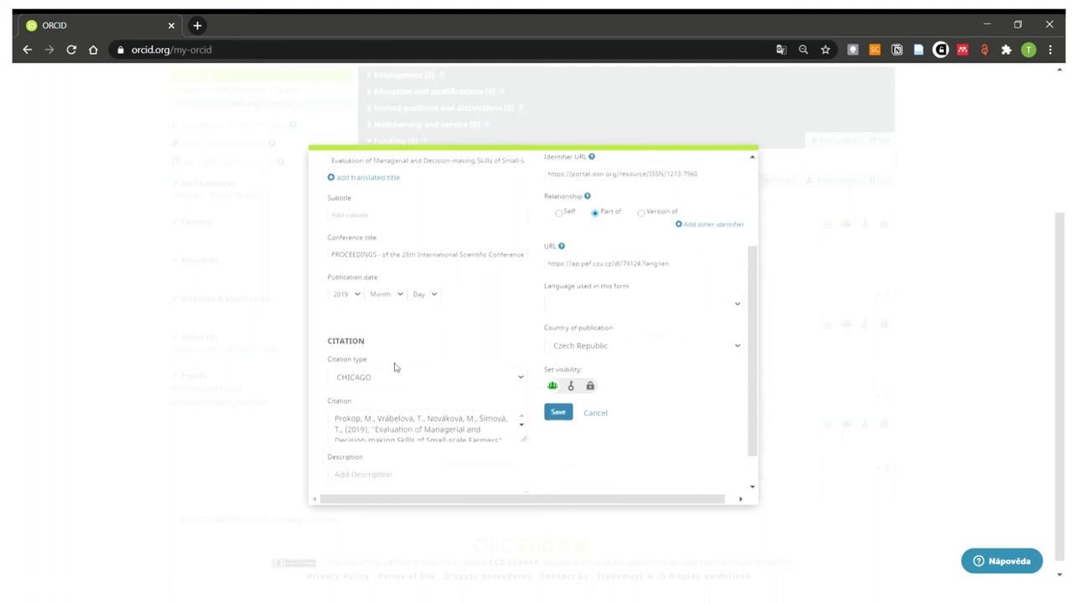
scroll(400, 365, down, 1)
scroll(371, 387, down, 2)
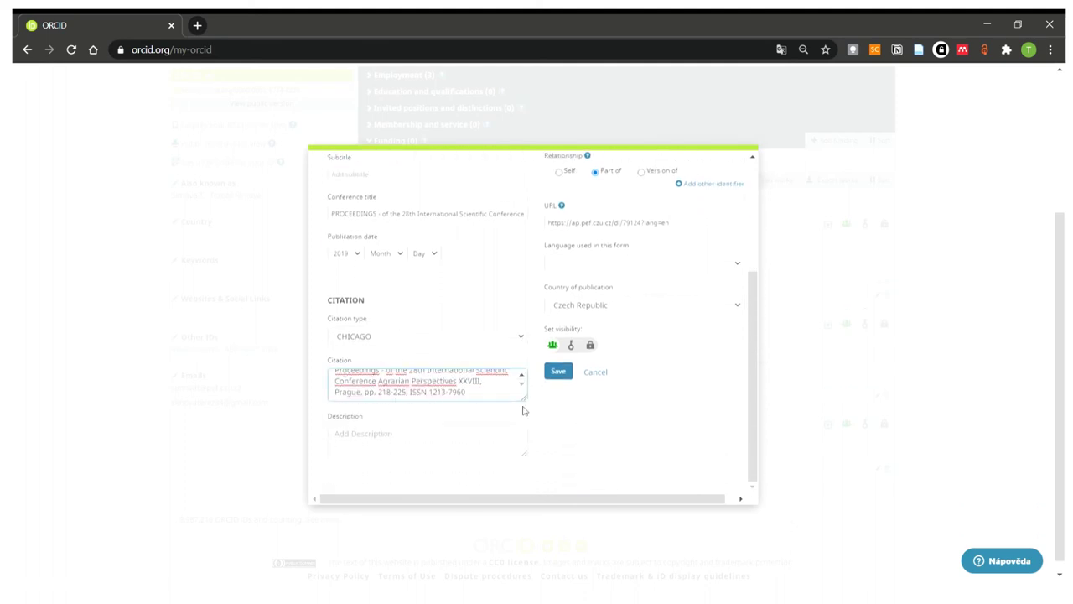
scroll(646, 394, up, 3)
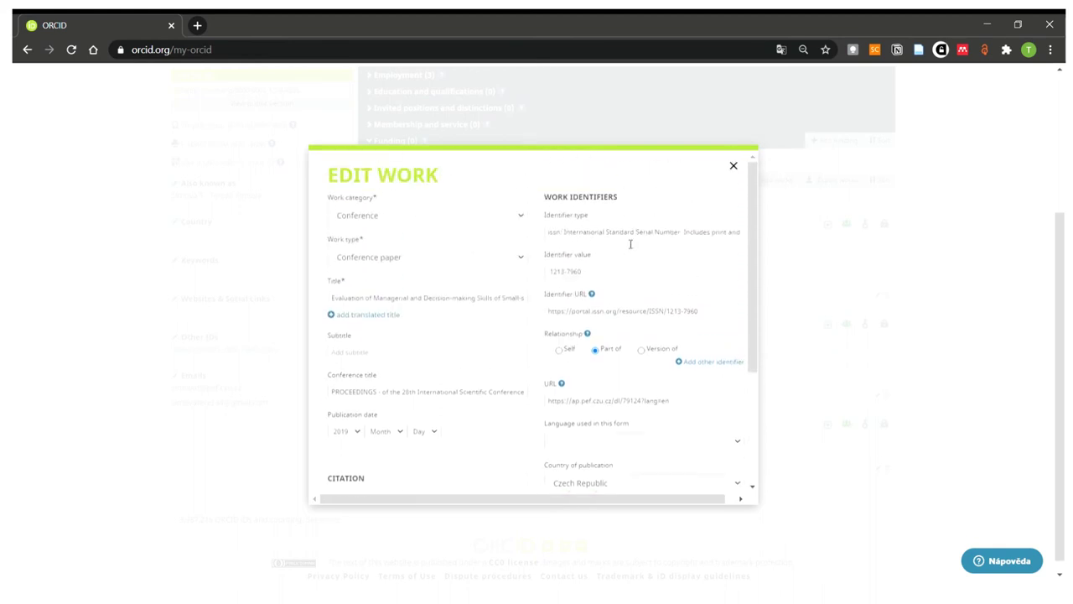
- Check the ISSN identifier 1213-7960 and the work's URL, then save the work
click(561, 237)
click(621, 279)
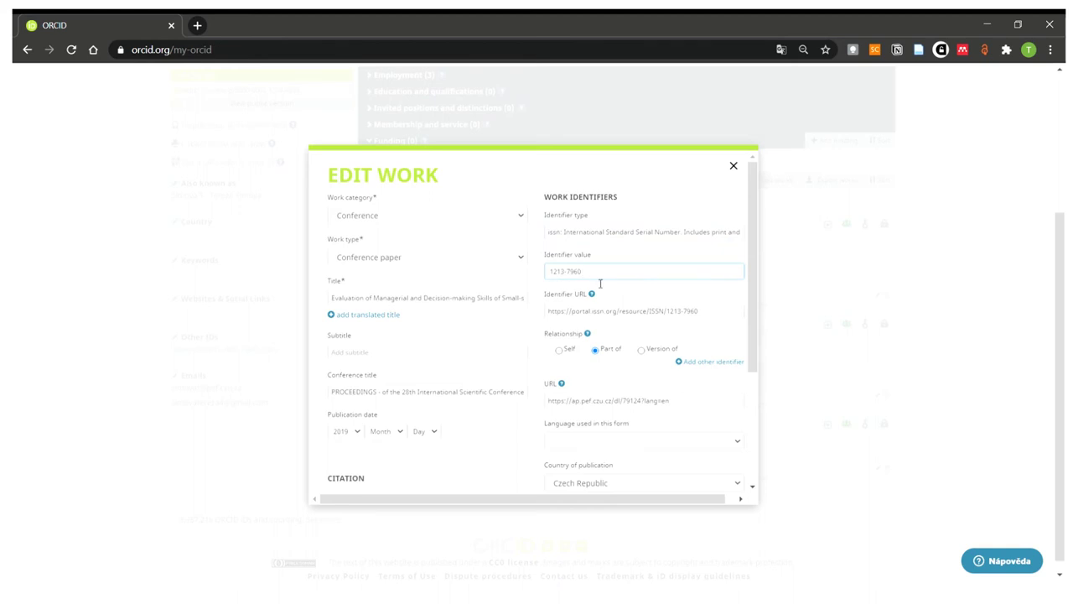
drag(596, 276, 534, 271)
click(678, 403)
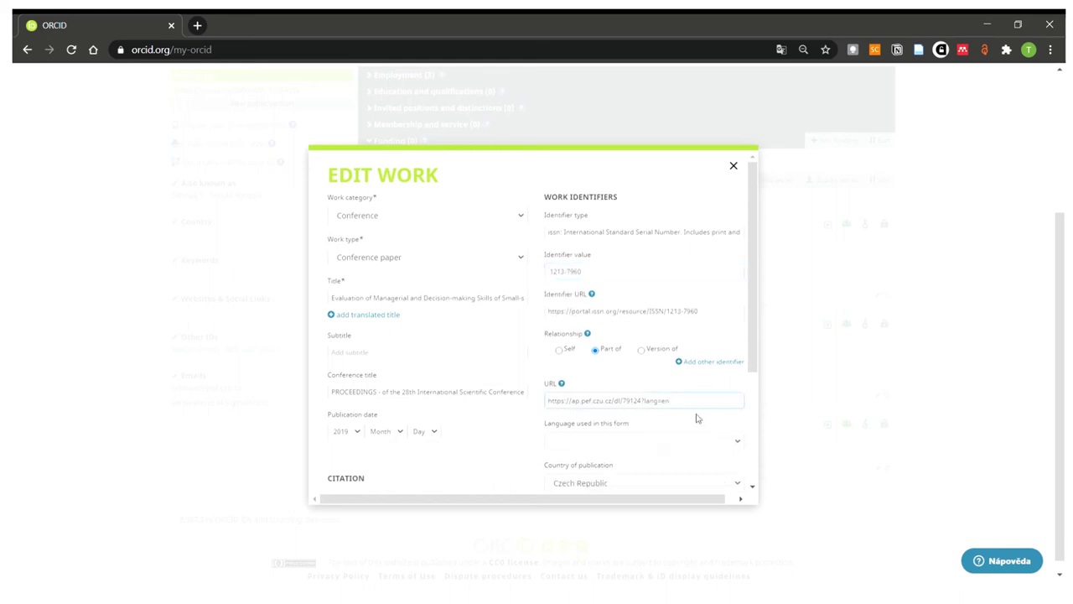
triple_click(690, 403)
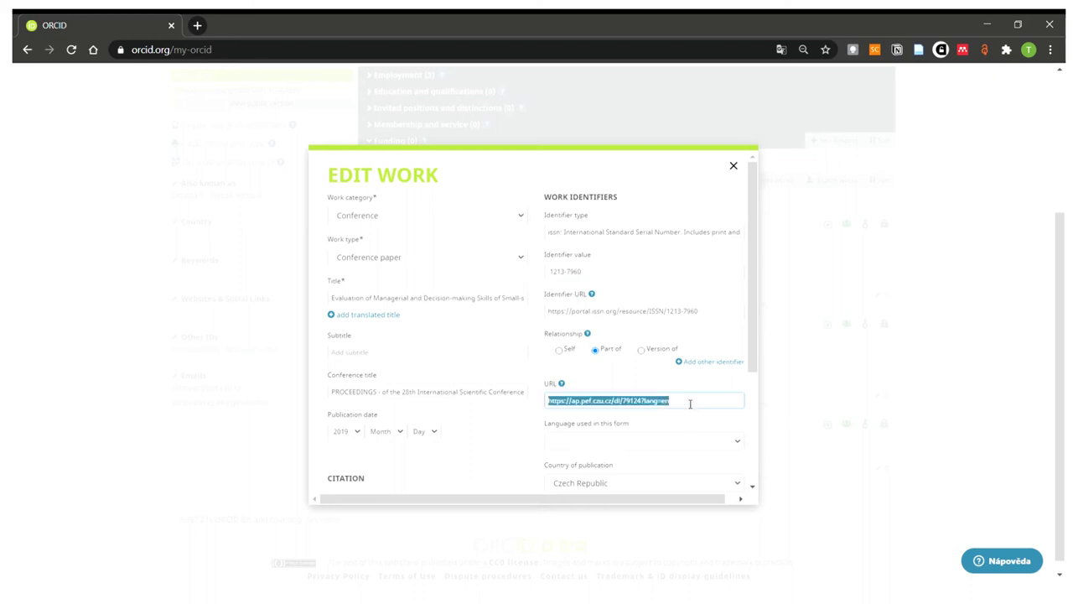
scroll(693, 416, down, 2)
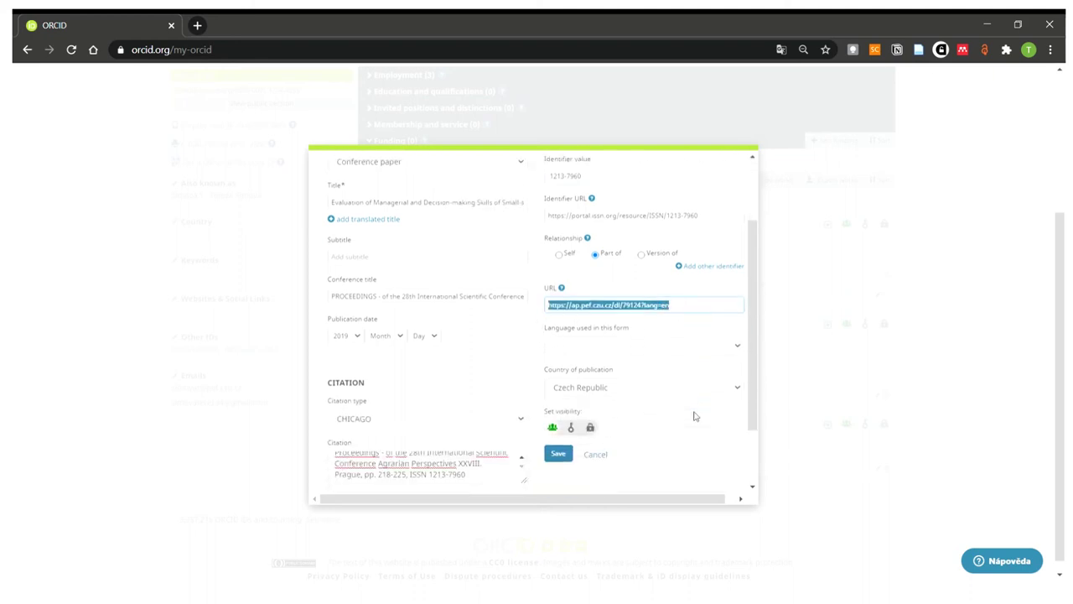
click(560, 413)
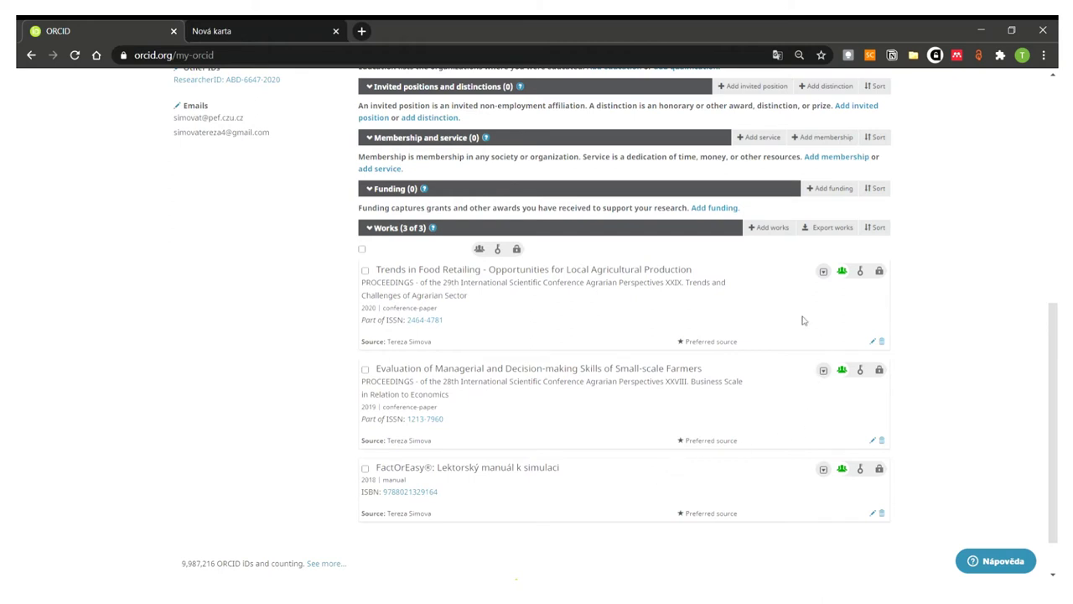
- Import a work from DOI 10.1080/00213624.2019.1603771 and retrieve its details
click(768, 228)
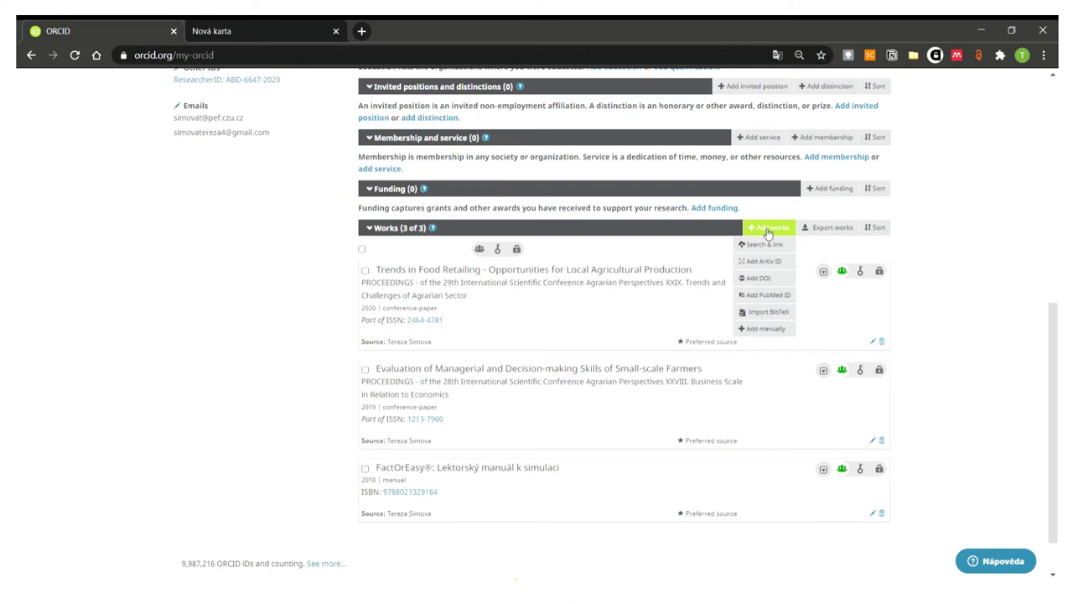
click(784, 281)
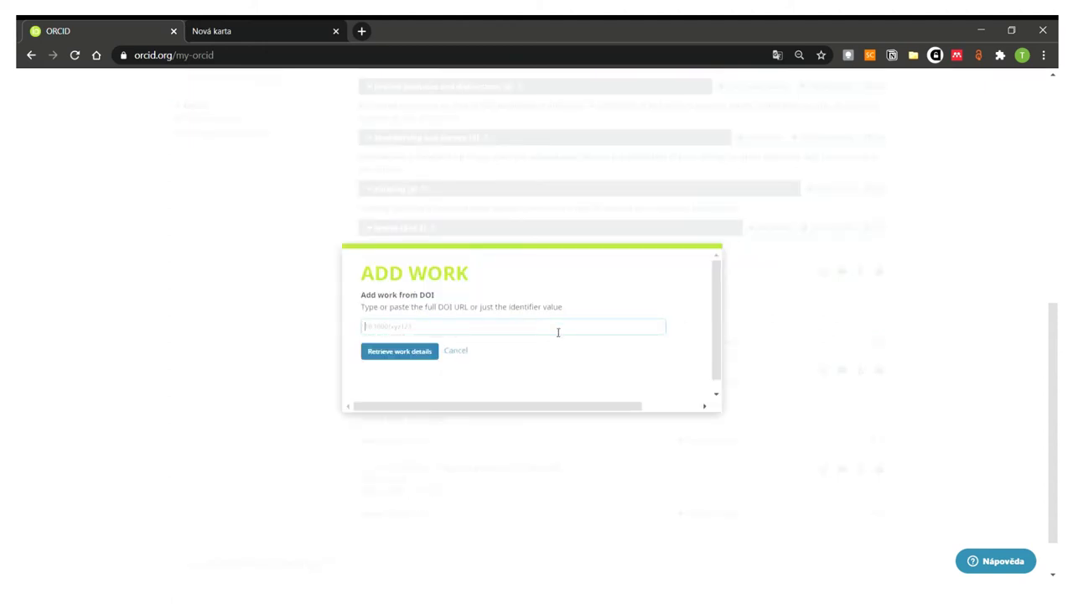
text(10.1080/00213624.2019.1603771)
click(411, 352)
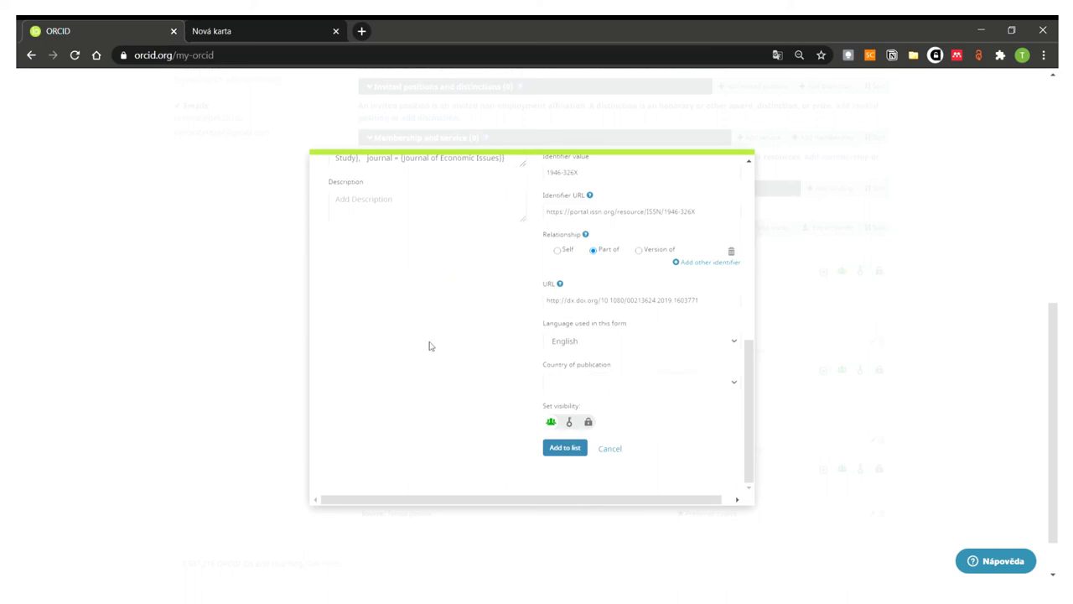
- Review the imported article's prefilled title and DOI identifier
scroll(429, 345, up, 10)
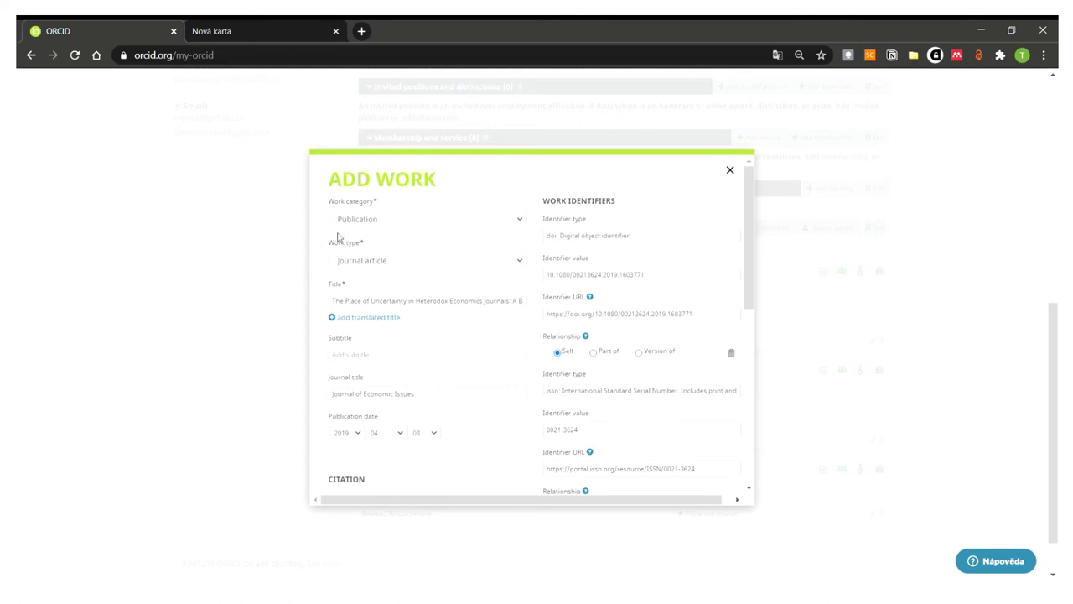
click(391, 307)
scroll(456, 343, down, 1)
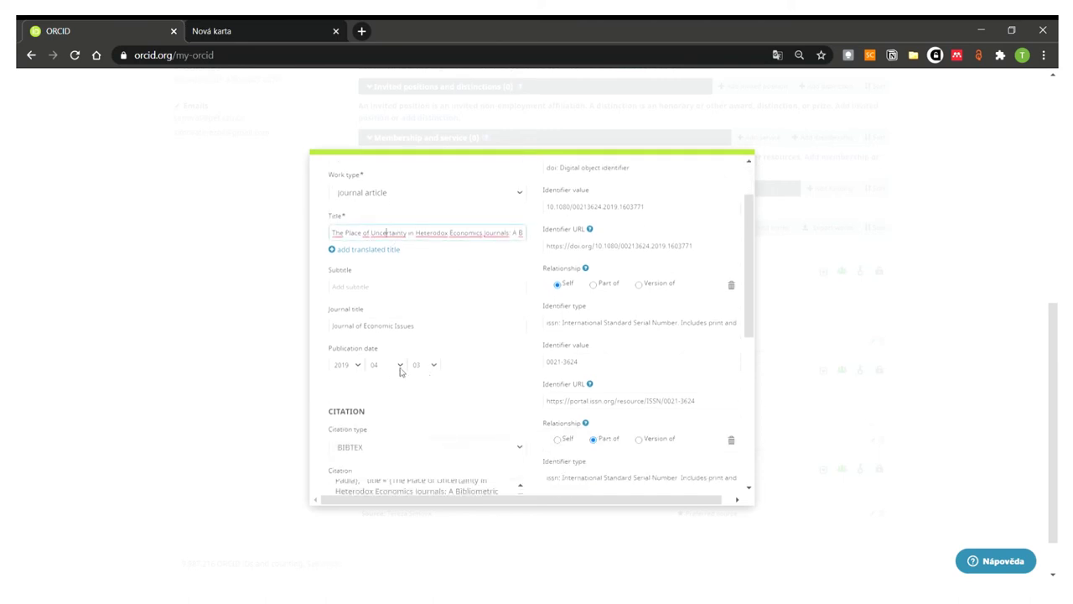
scroll(485, 389, down, 3)
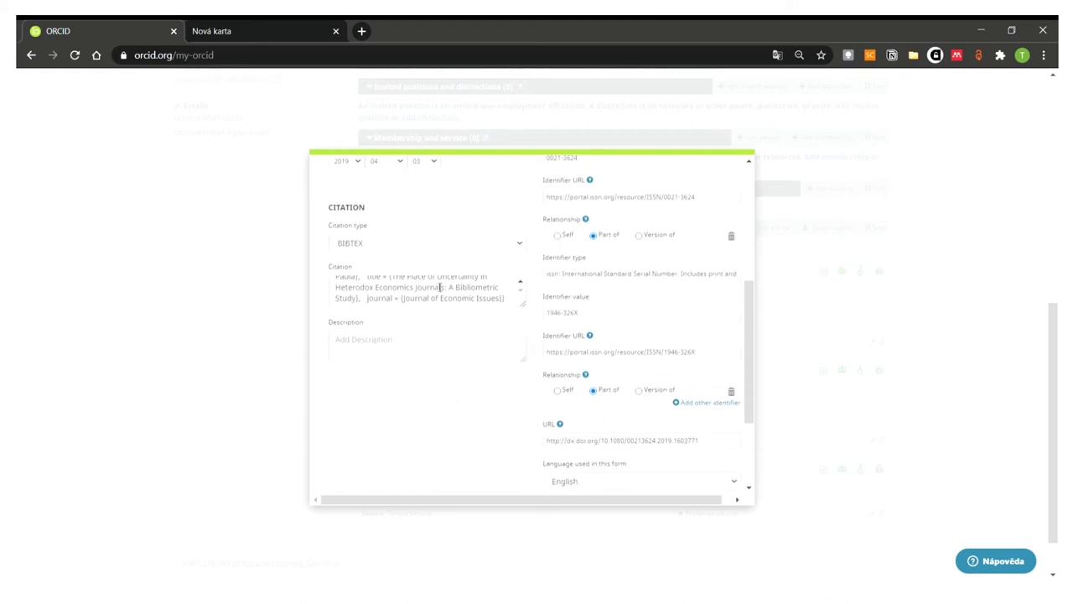
scroll(688, 377, up, 5)
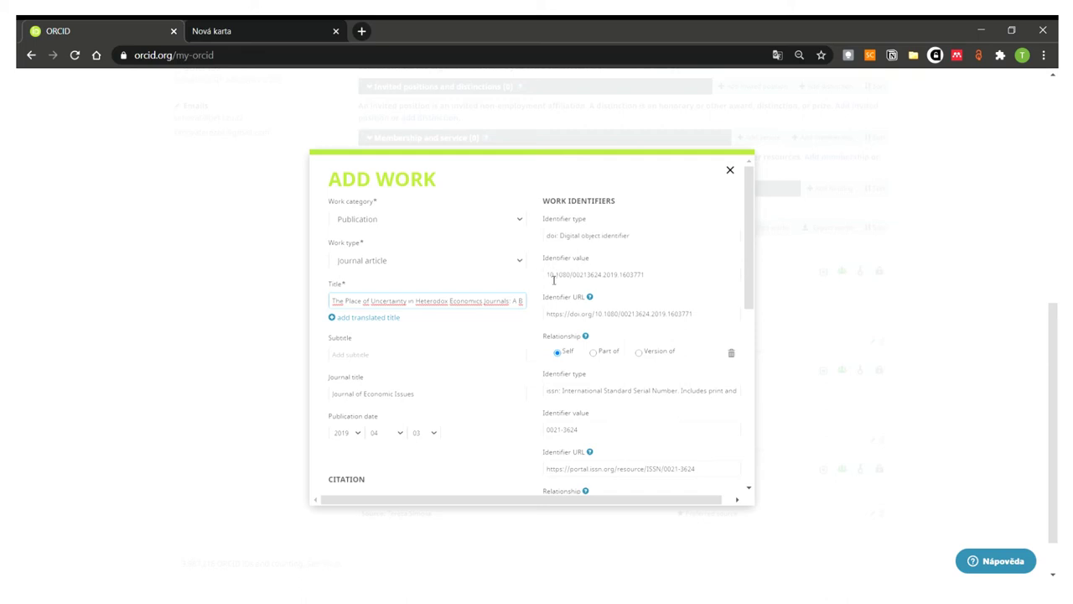
drag(547, 275, 740, 278)
click(710, 281)
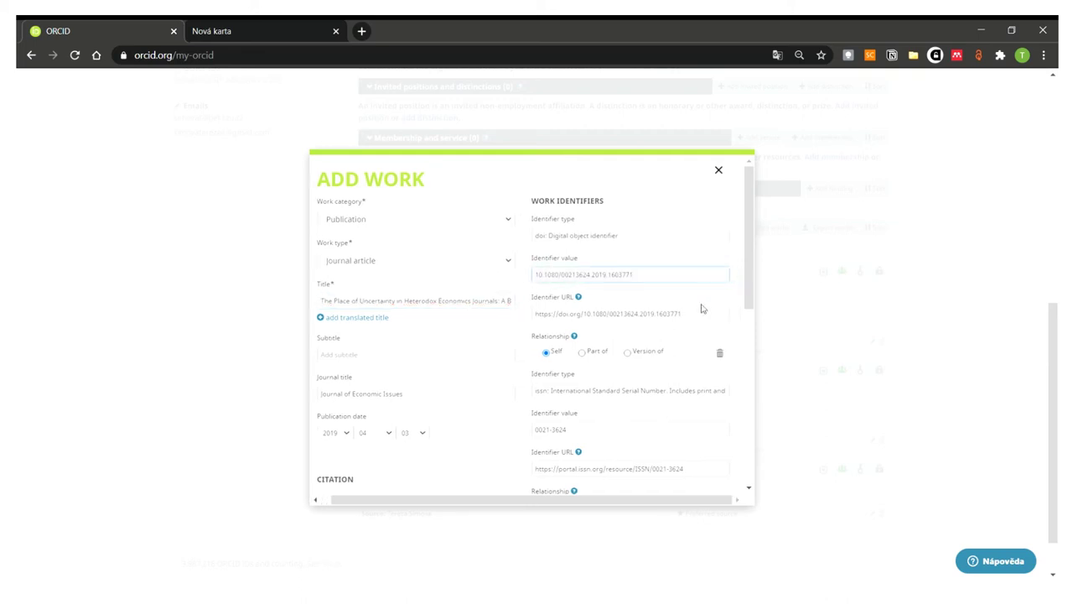
- Check the work URL and add the article to the record's works list
scroll(702, 322, down, 1)
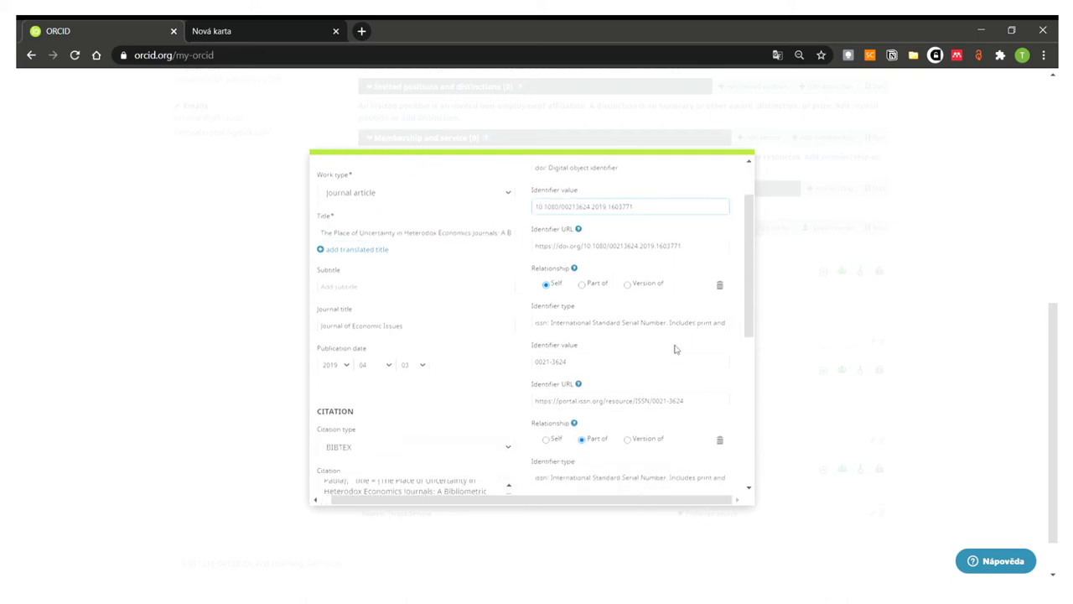
scroll(644, 353, down, 1)
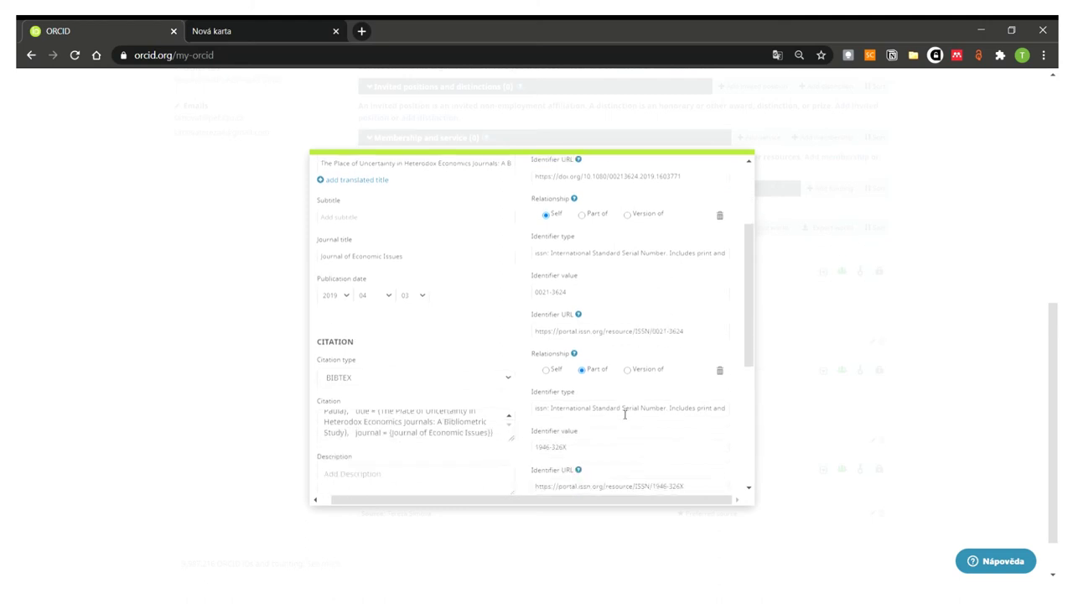
scroll(624, 414, down, 1)
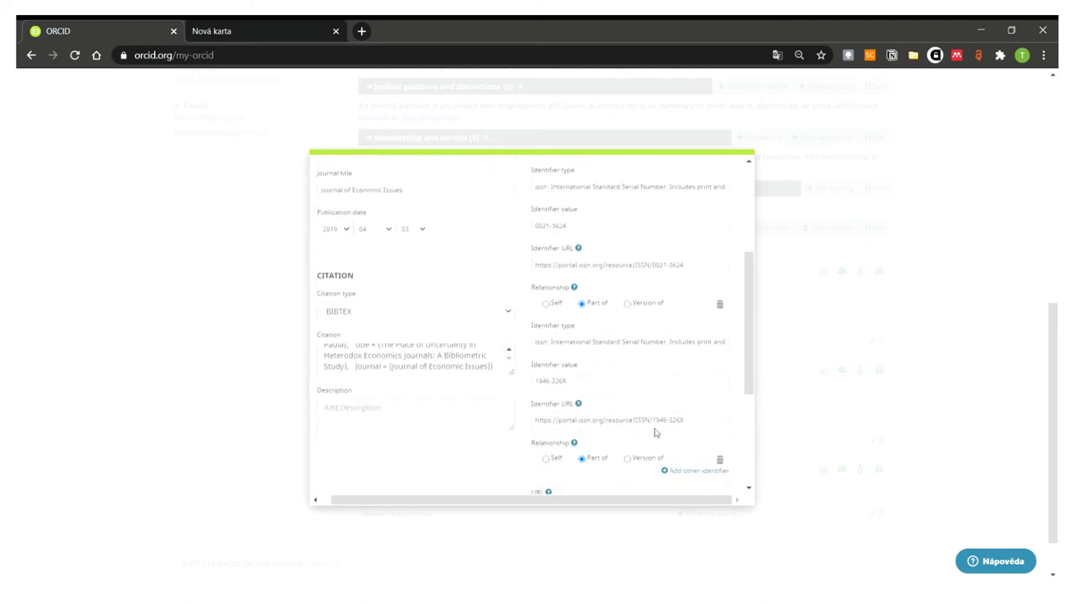
scroll(657, 433, down, 2)
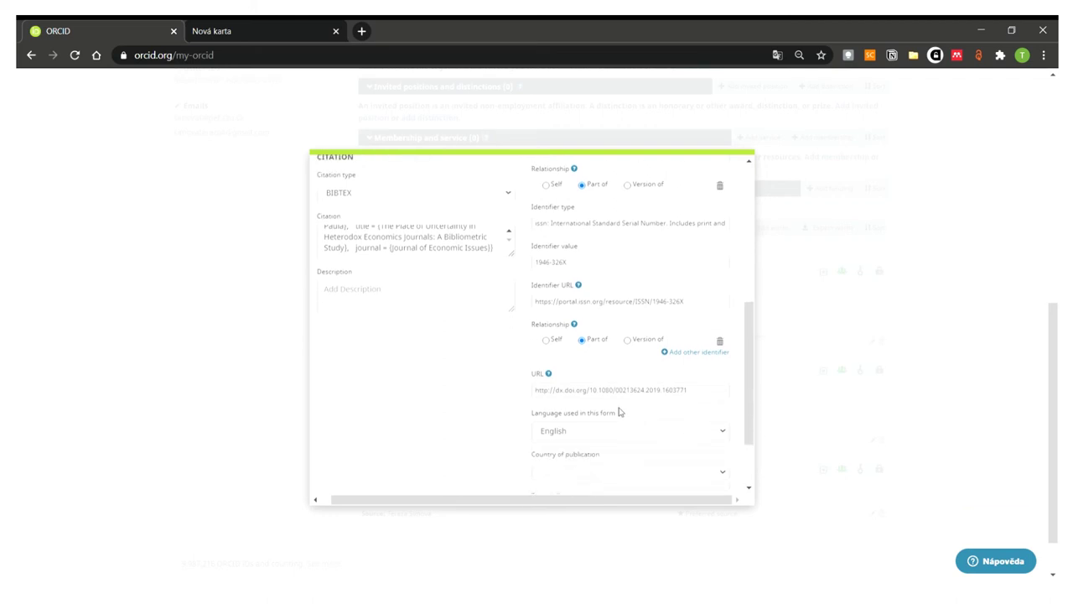
triple_click(612, 373)
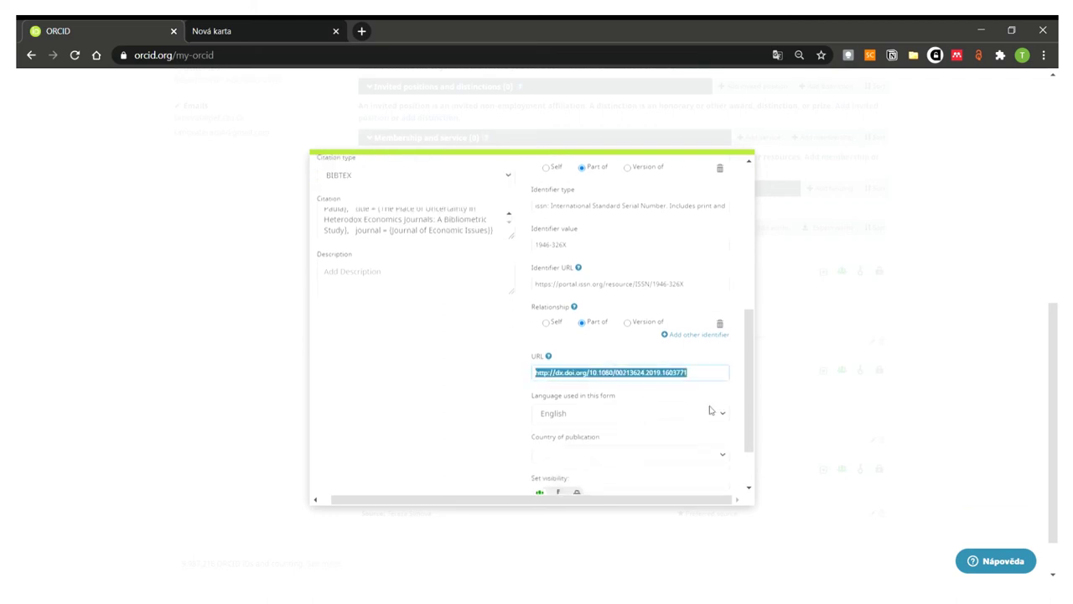
scroll(710, 410, down, 1)
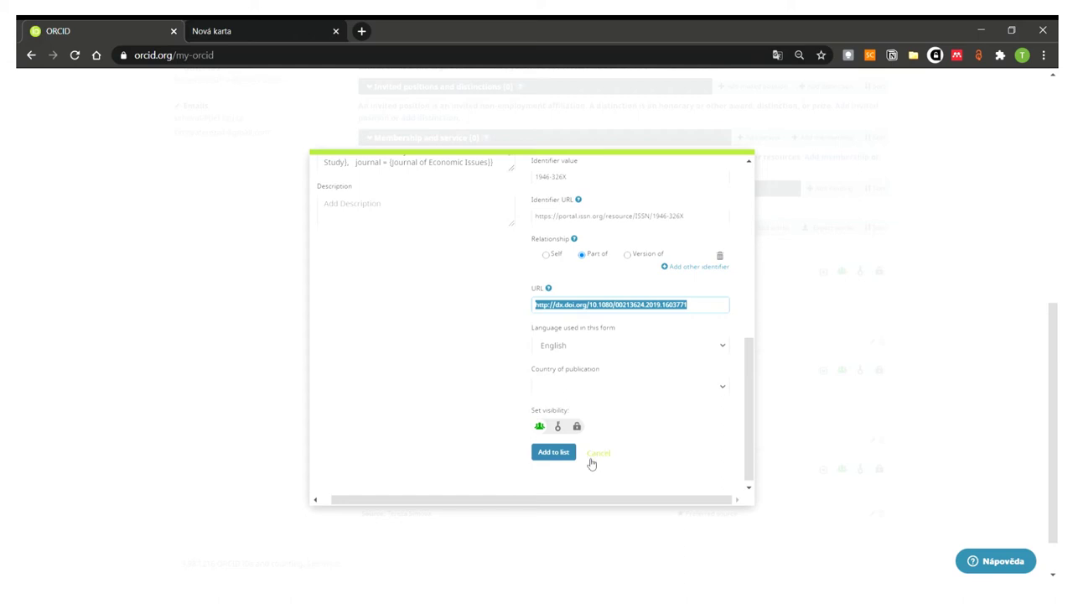
click(545, 453)
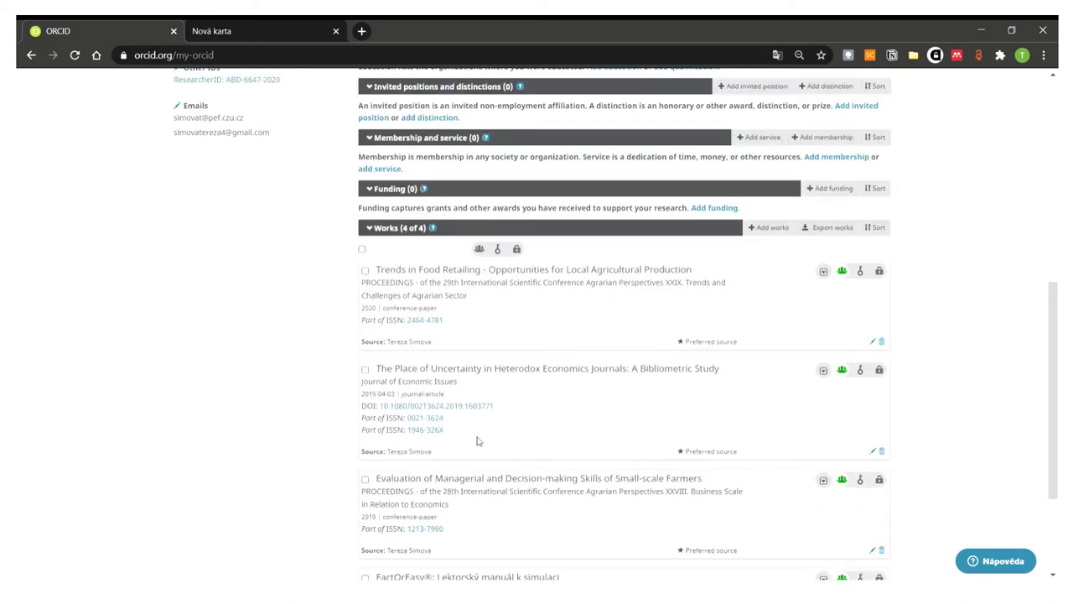
- Delete the second work, 'The Place of Uncertainty in Heterodox Economics Journals'
drag(451, 434, 379, 369)
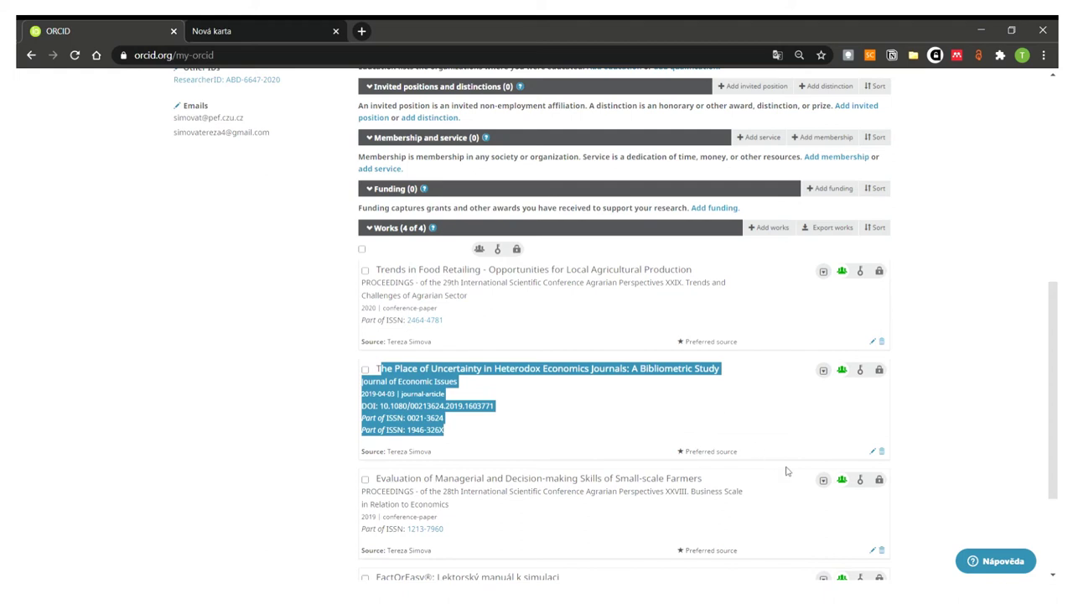
click(881, 453)
click(478, 340)
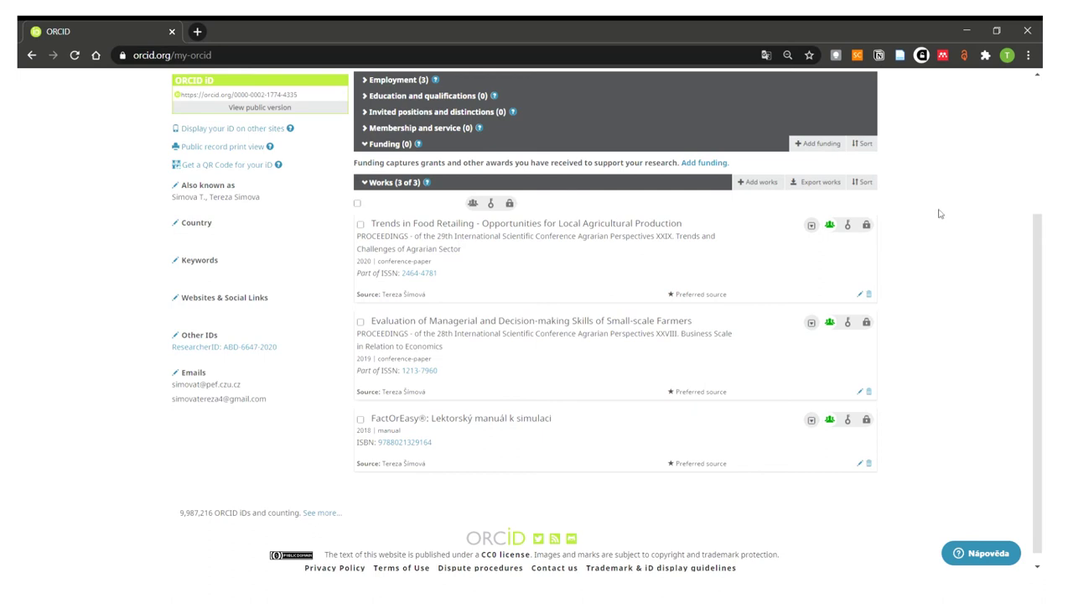
- Open the Works sort options and scroll through the record
click(864, 182)
scroll(894, 210, up, 1)
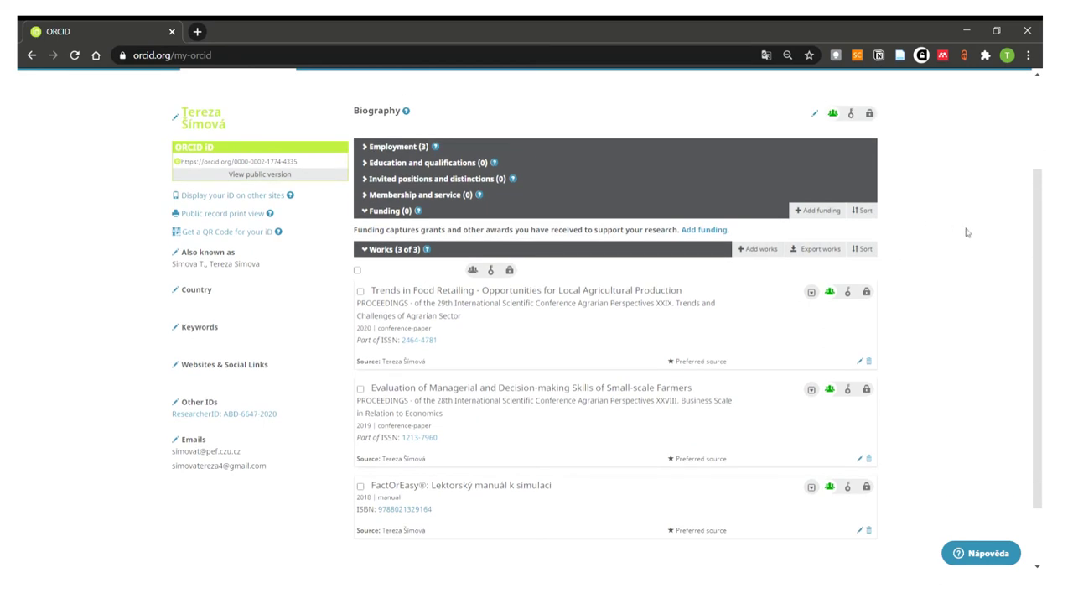
scroll(967, 232, up, 1)
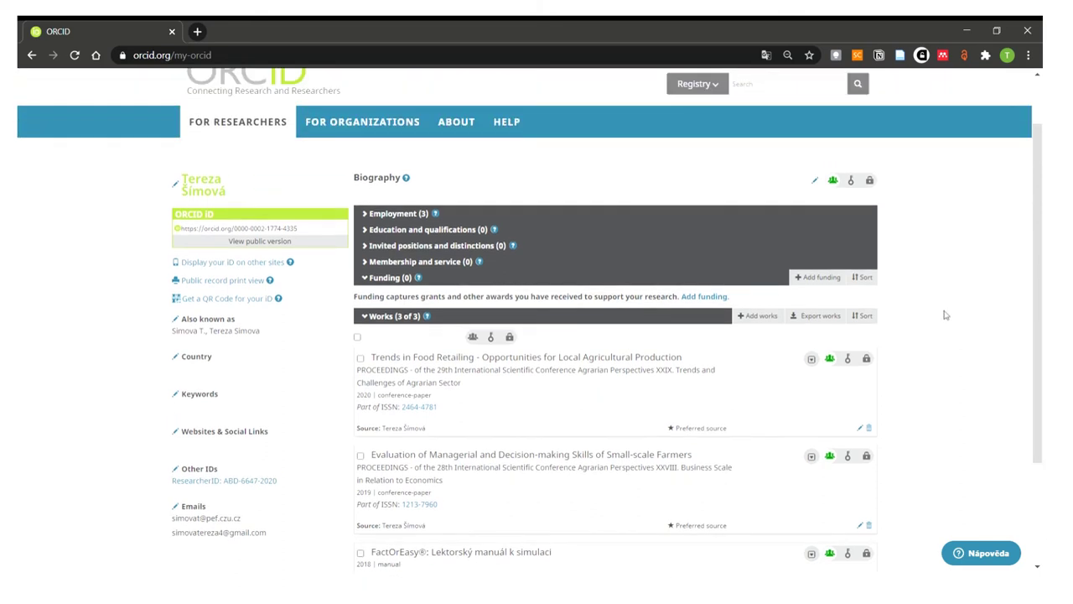
scroll(947, 311, down, 1)
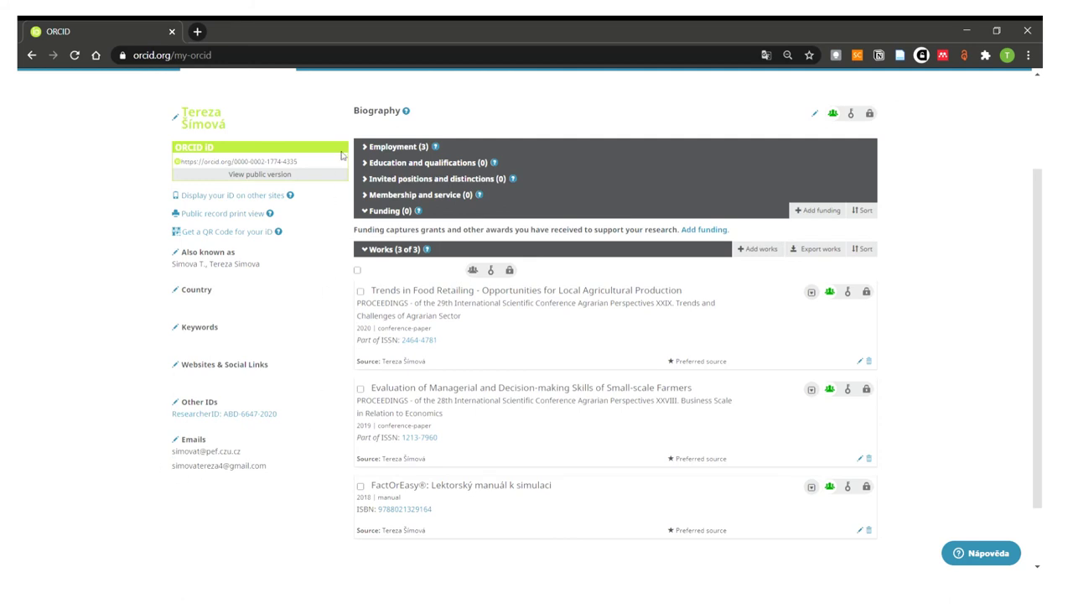
- Replace the last name with its unaccented spelling and save the name
click(186, 122)
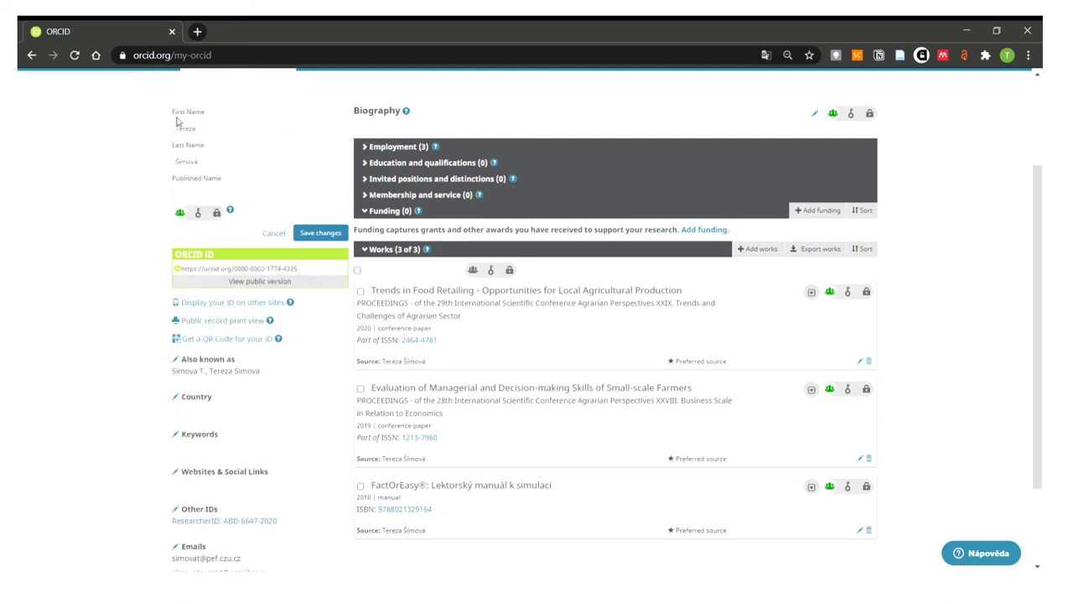
double_click(244, 162)
text(S)
click(116, 154)
click(320, 232)
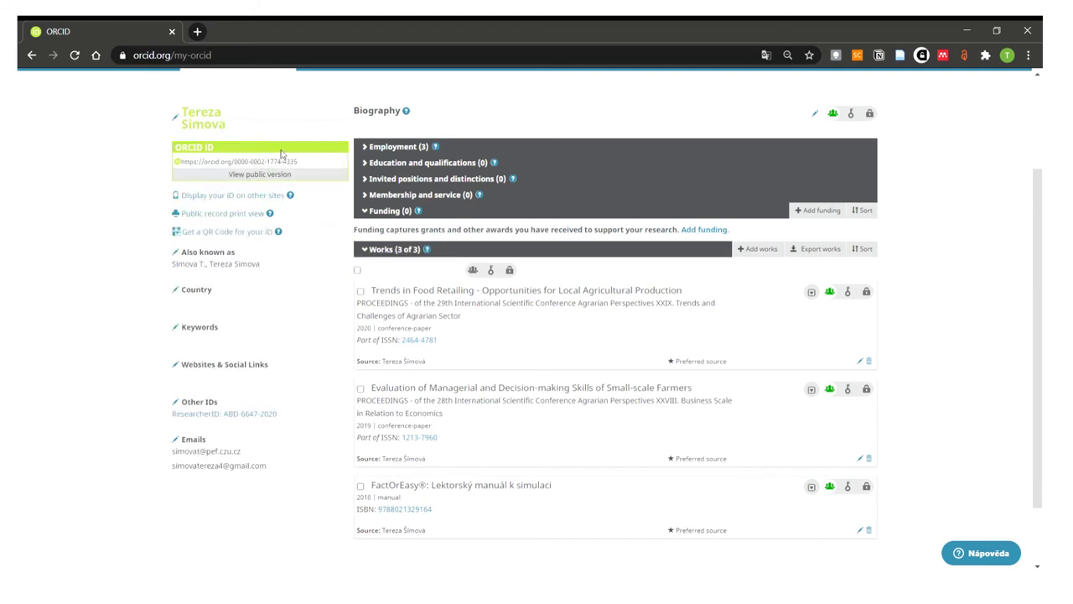
- Highlight the ORCID iD address and then clear the selection
drag(185, 163, 235, 170)
click(318, 166)
click(336, 257)
click(177, 255)
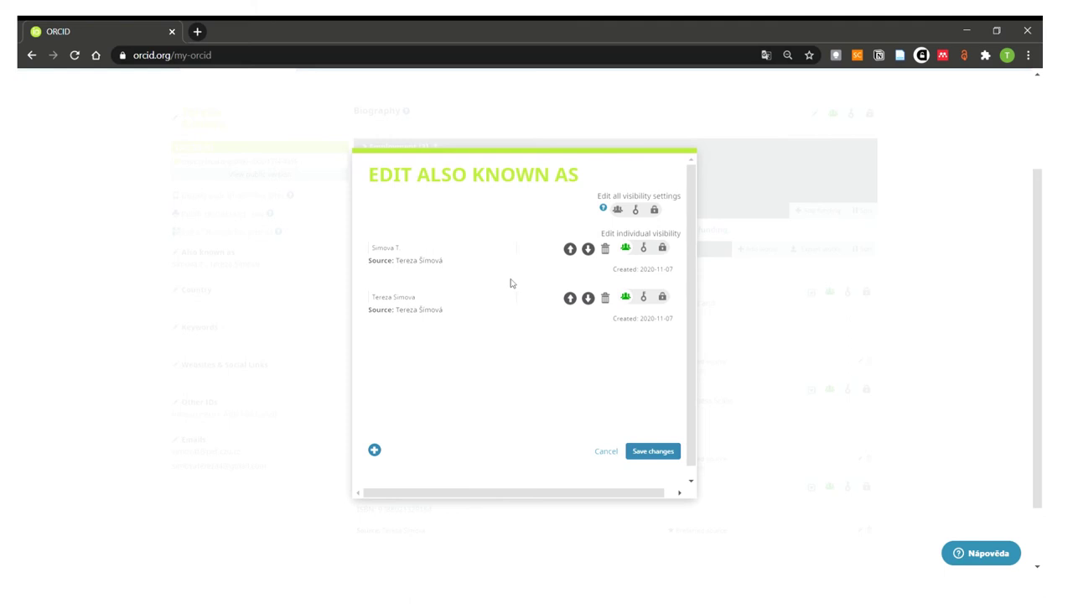
click(457, 249)
double_click(397, 247)
click(610, 452)
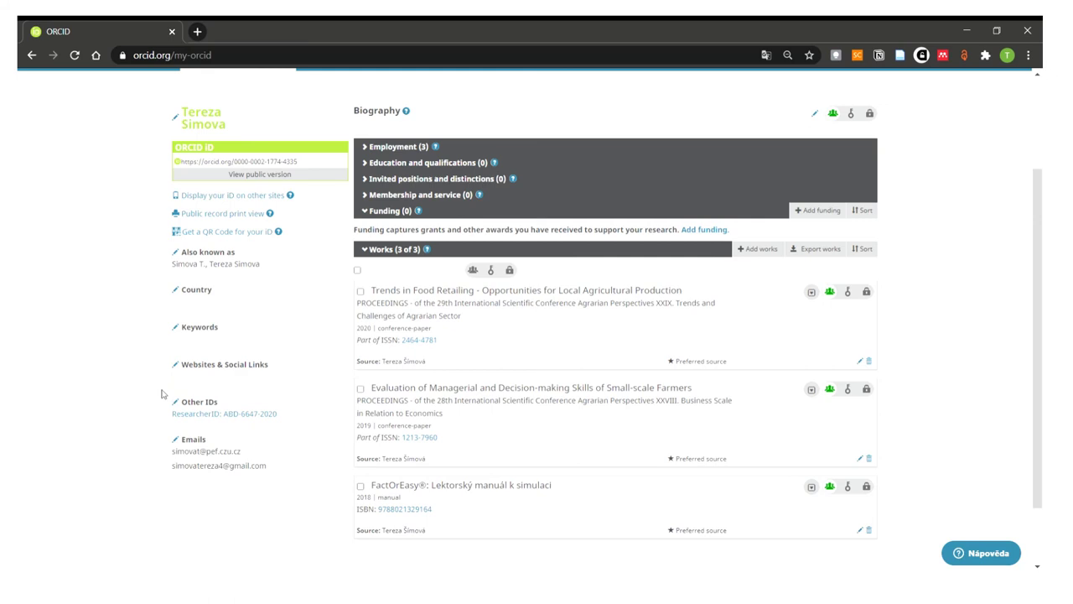
- Inspect the record's two email addresses, then scroll back to the top of the record
scroll(260, 407, down, 1)
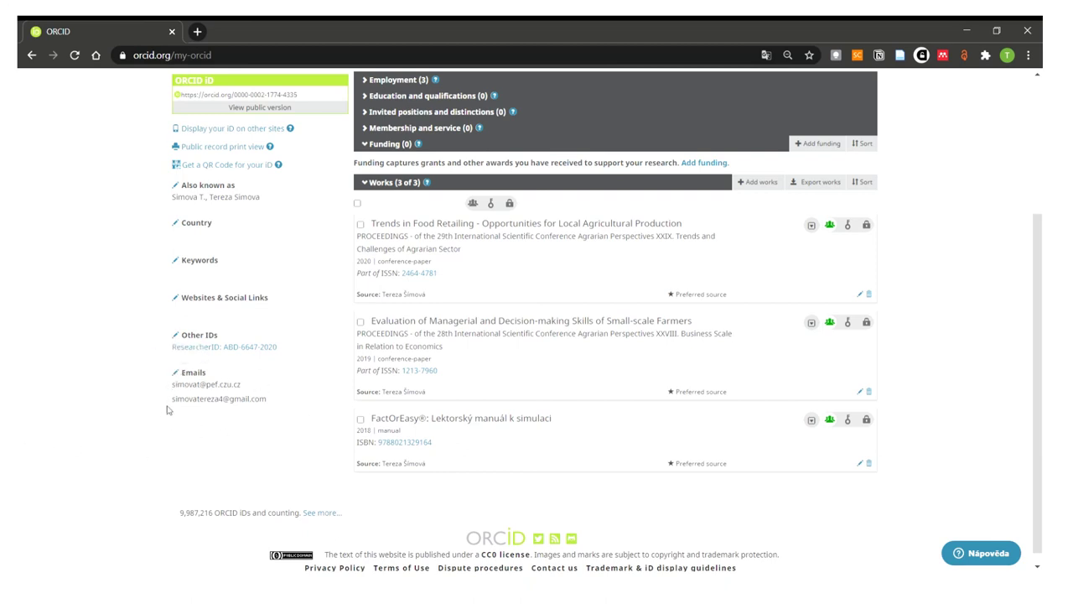
triple_click(178, 385)
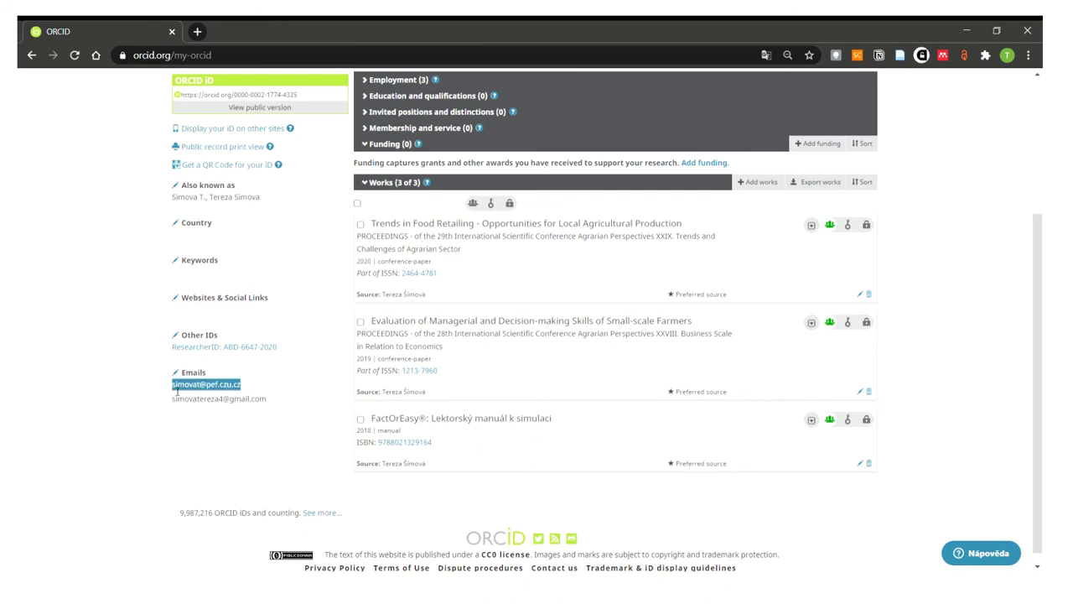
triple_click(195, 399)
click(190, 452)
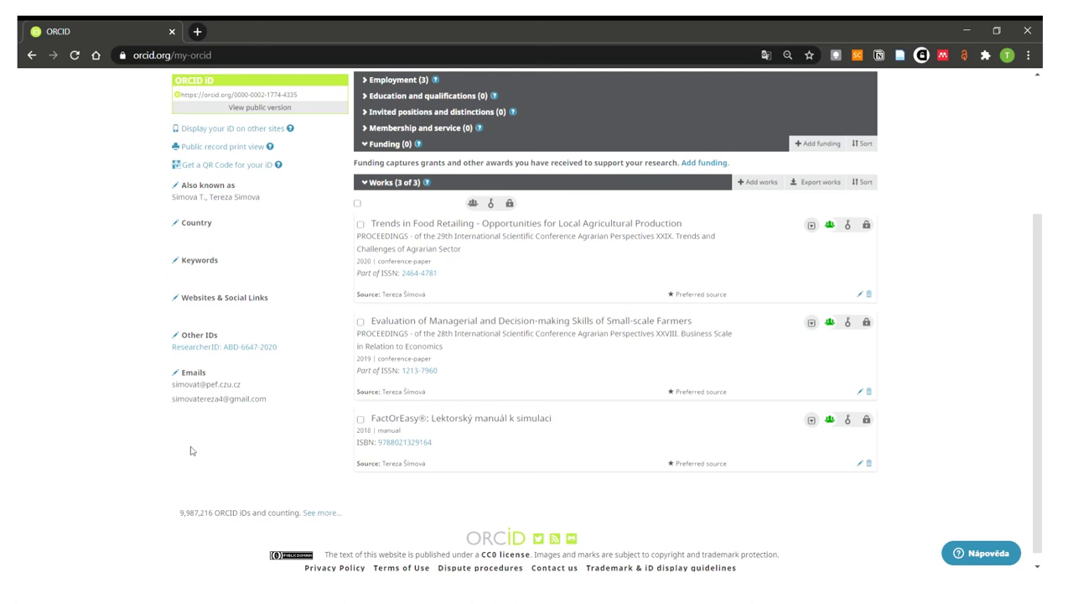
scroll(914, 323, up, 1)
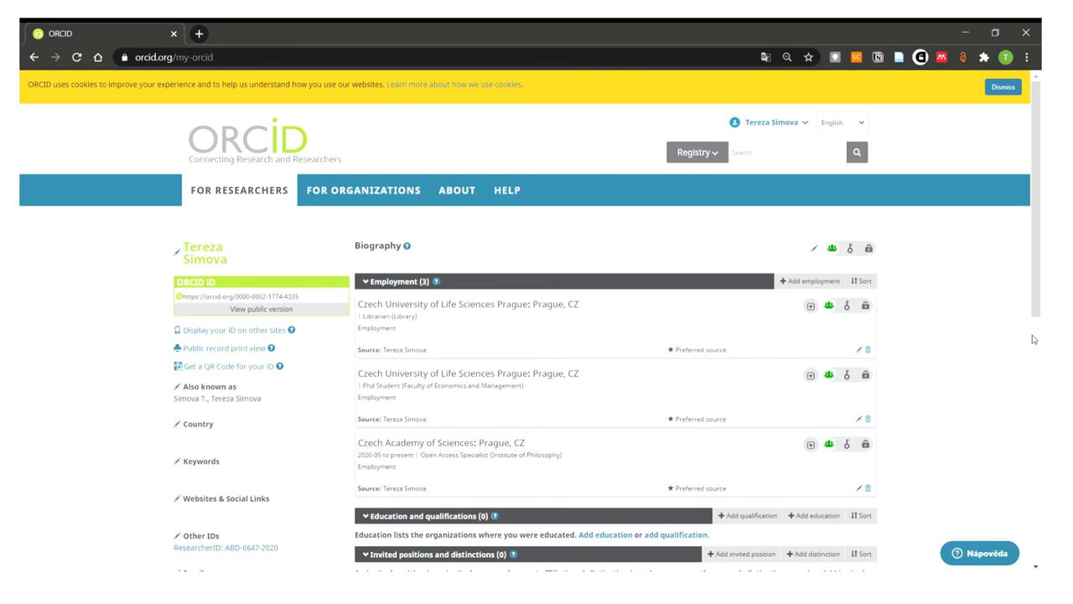
- Go to Account Settings from the account name menu in the header
click(777, 124)
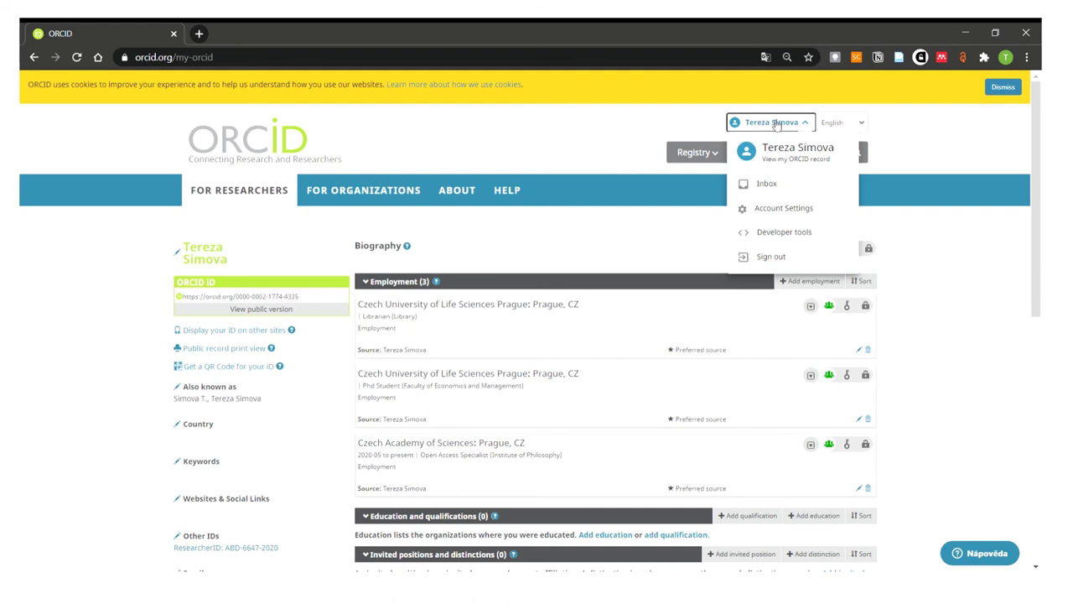
click(776, 124)
click(796, 124)
click(785, 210)
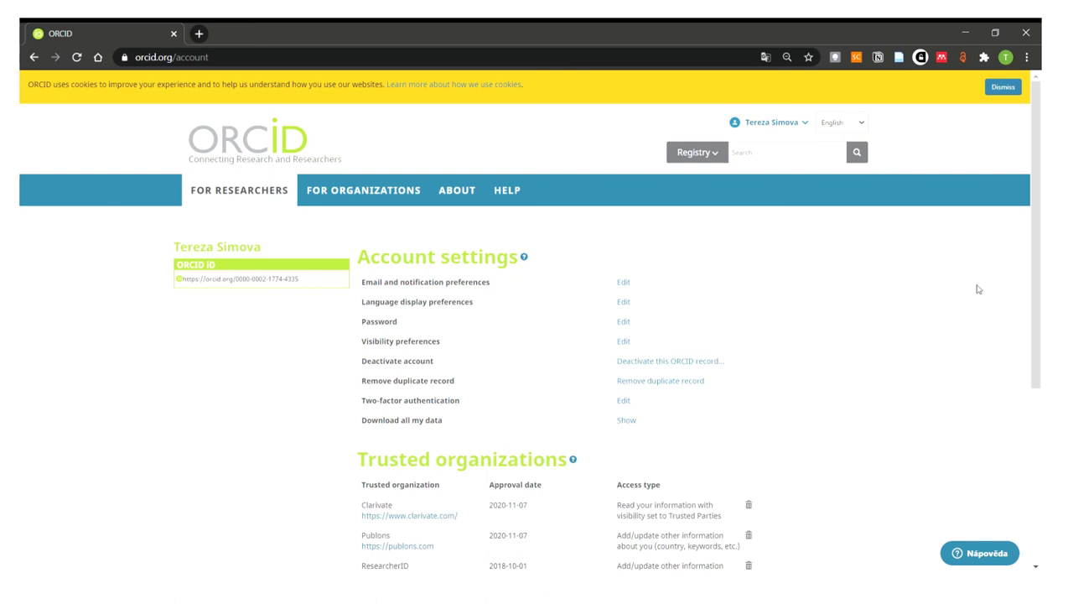
- Expand and look through the email and notification preferences
click(625, 283)
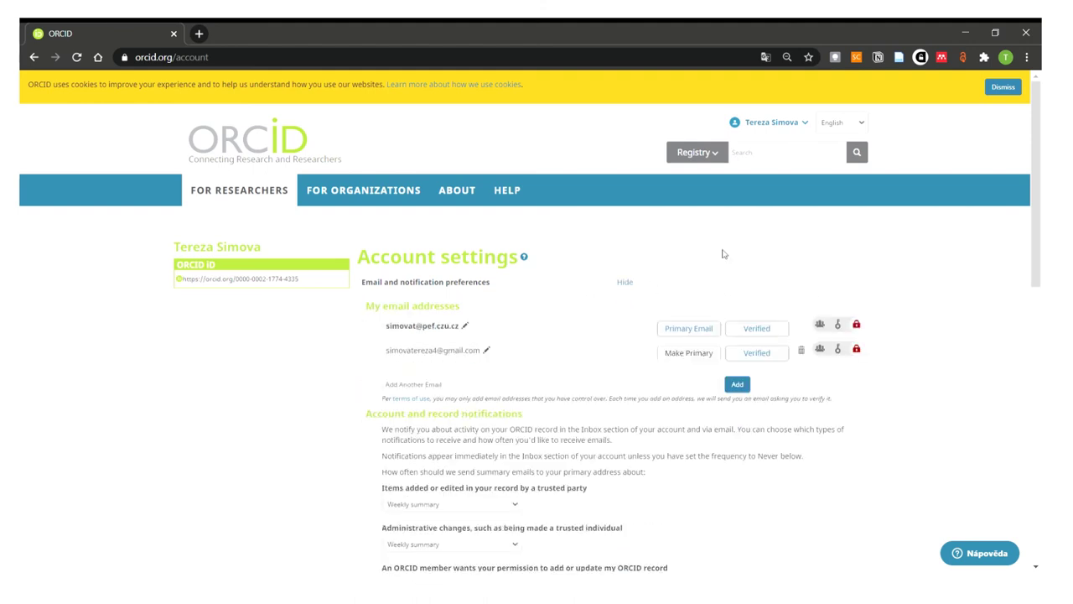
scroll(721, 252, down, 1)
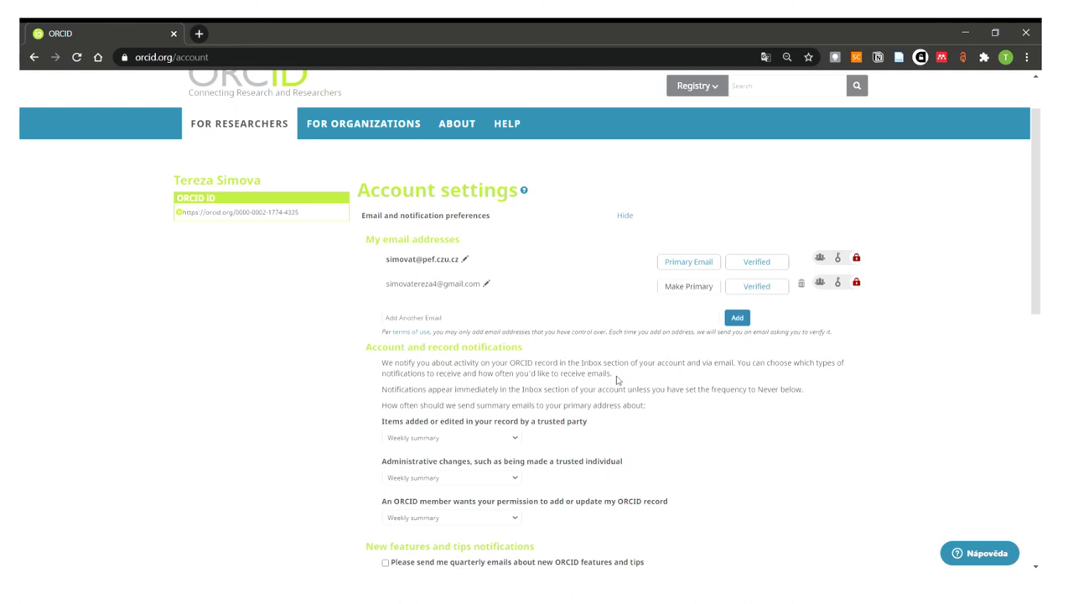
scroll(617, 380, down, 1)
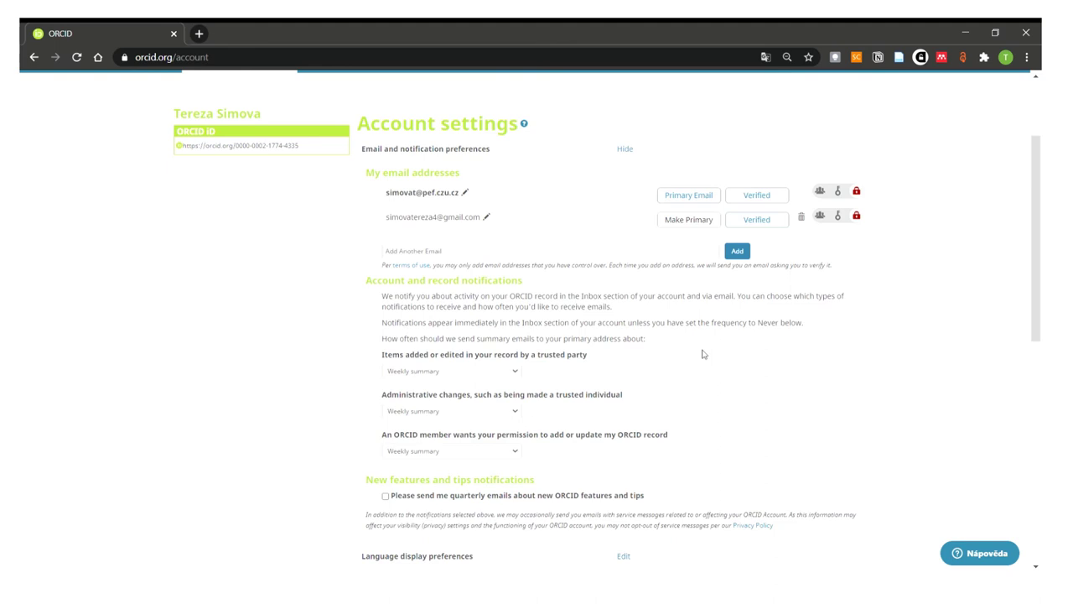
scroll(704, 354, down, 1)
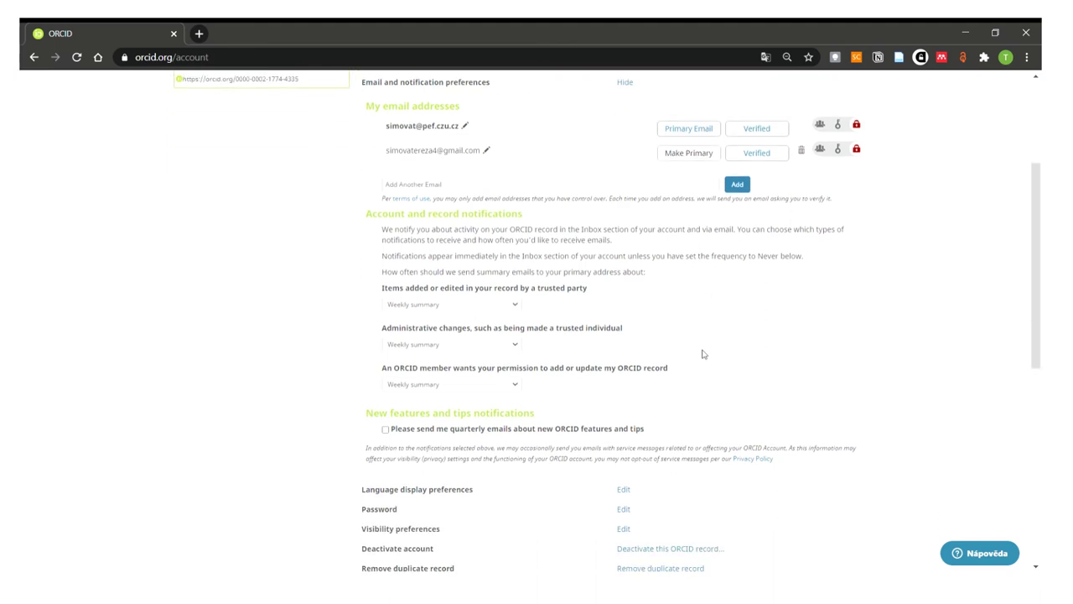
scroll(704, 354, down, 1)
scroll(703, 354, down, 1)
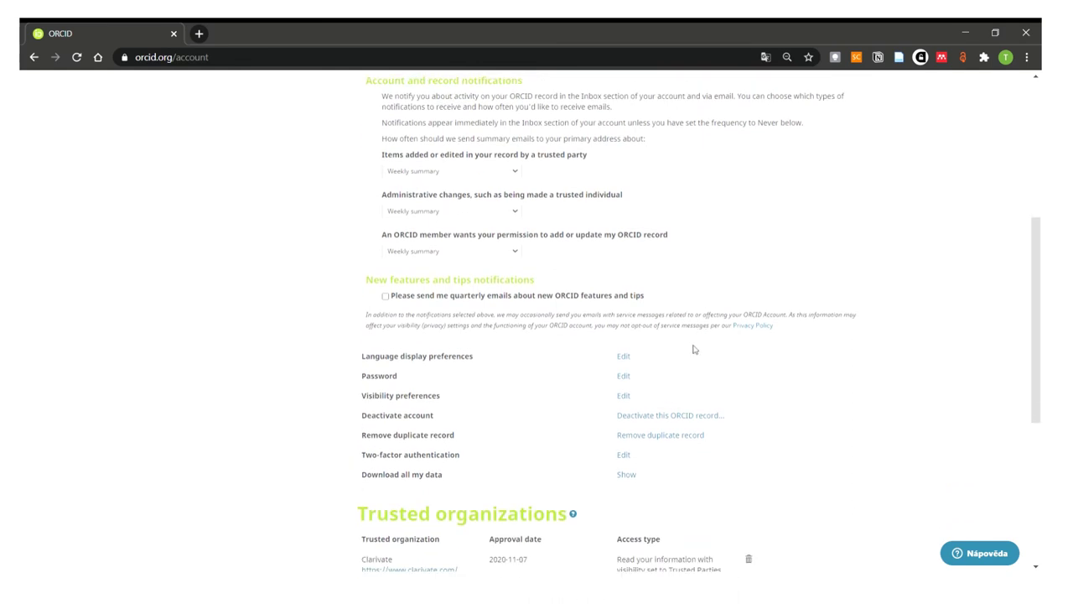
- Set the language display preference to English
click(629, 360)
scroll(632, 365, down, 1)
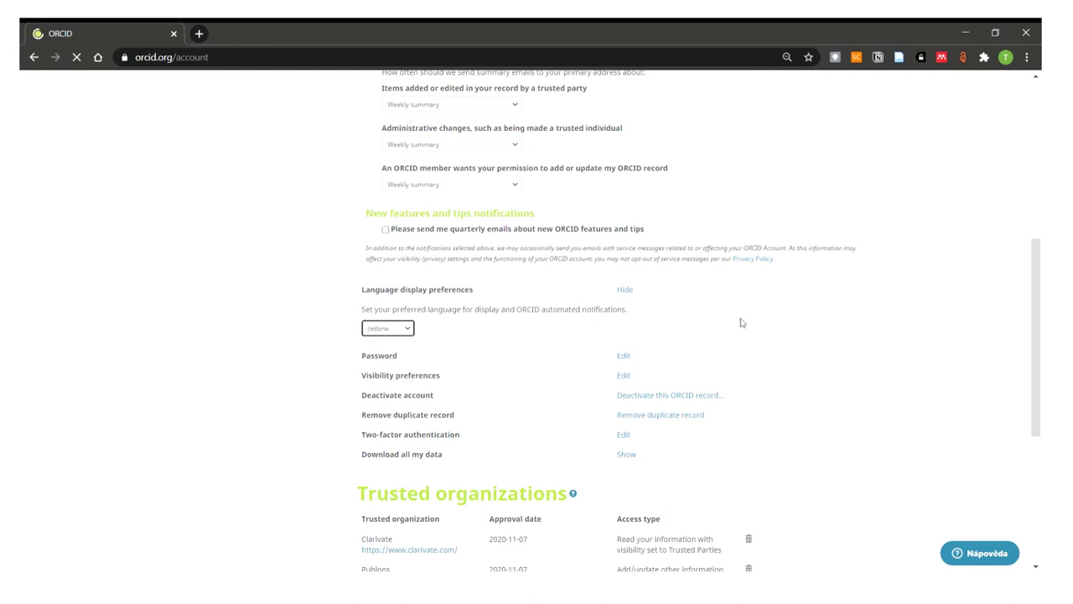
scroll(721, 320, up, 3)
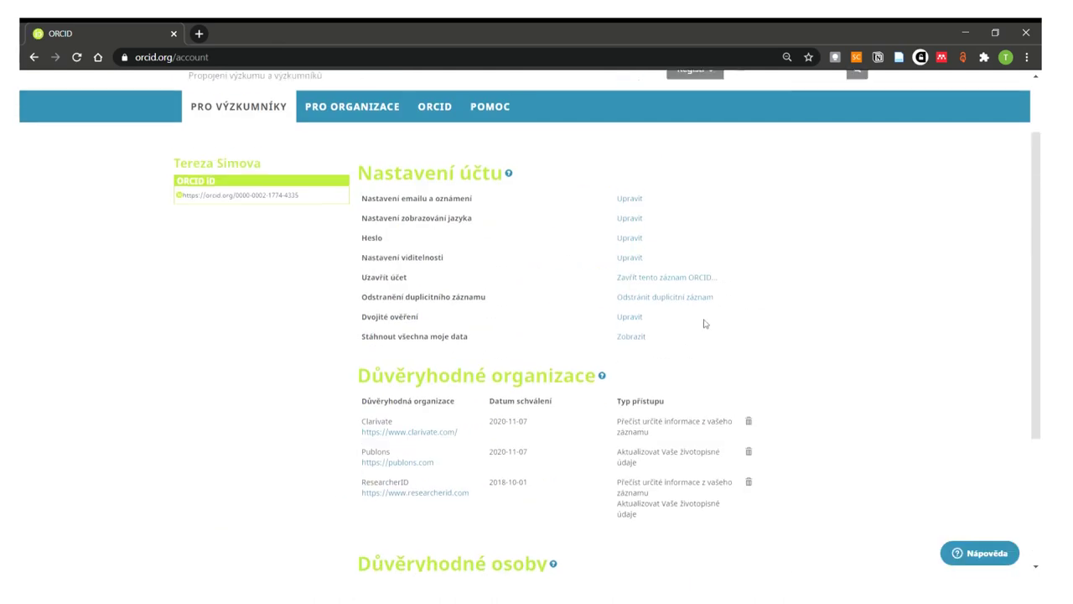
click(639, 240)
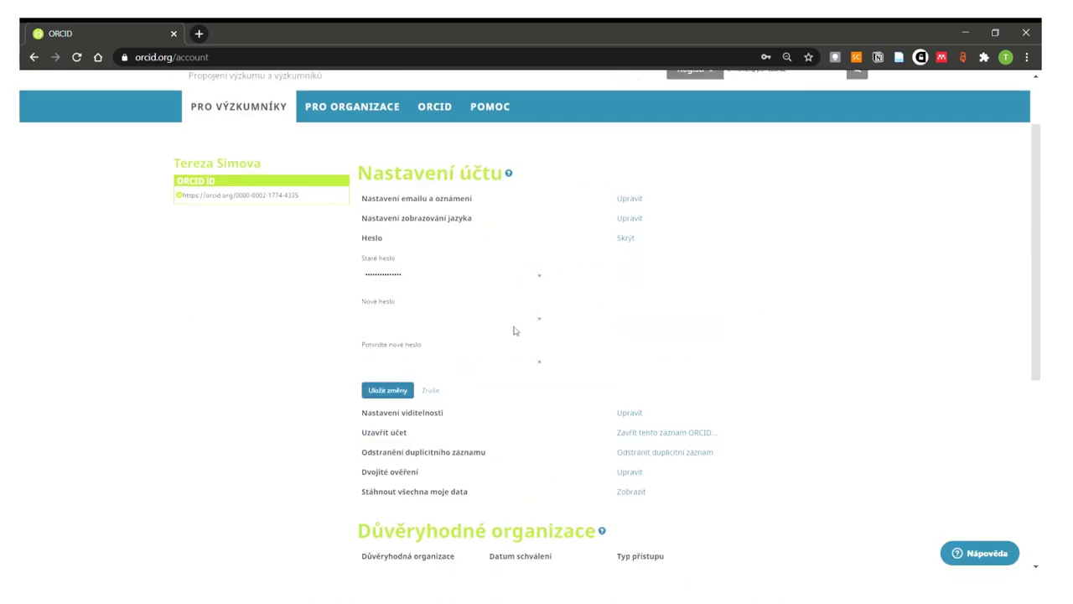
click(630, 218)
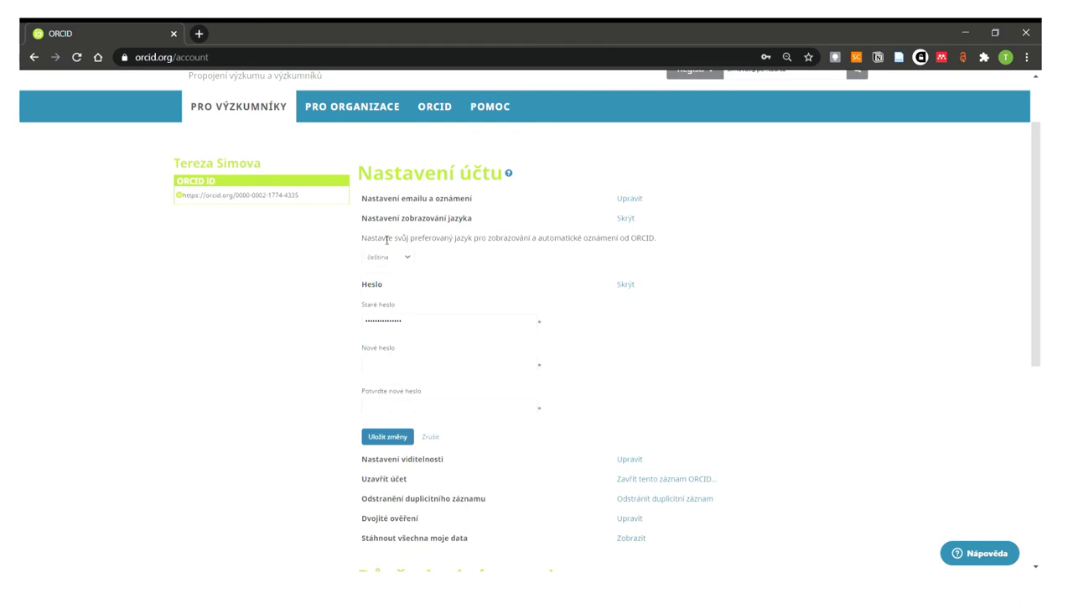
click(387, 324)
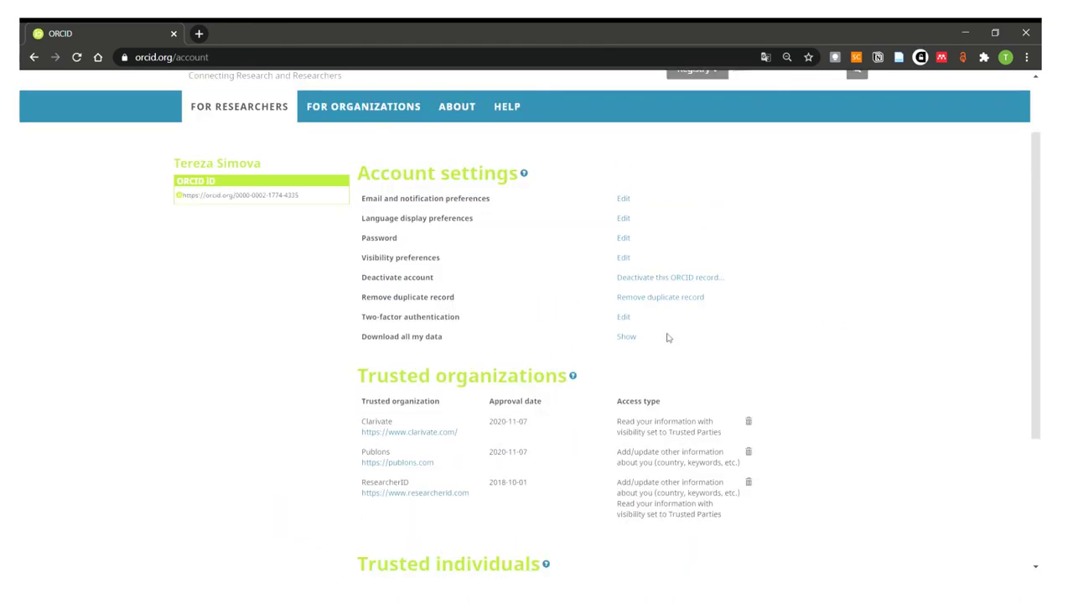
- Review the password form, default visibility (Everyone) and account deactivation details
click(625, 240)
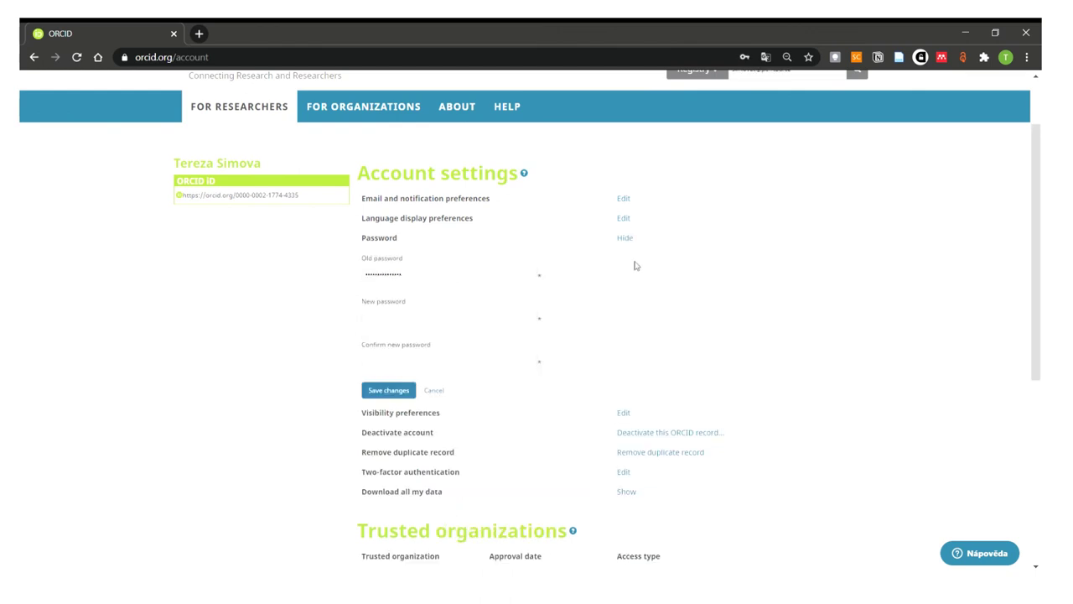
click(629, 419)
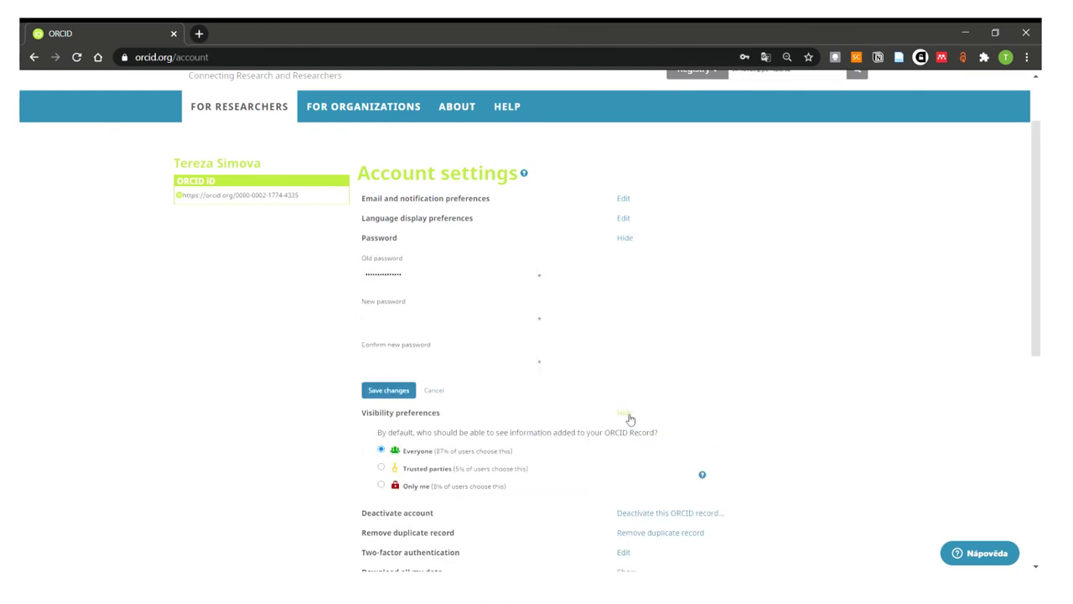
scroll(730, 335, down, 1)
click(621, 171)
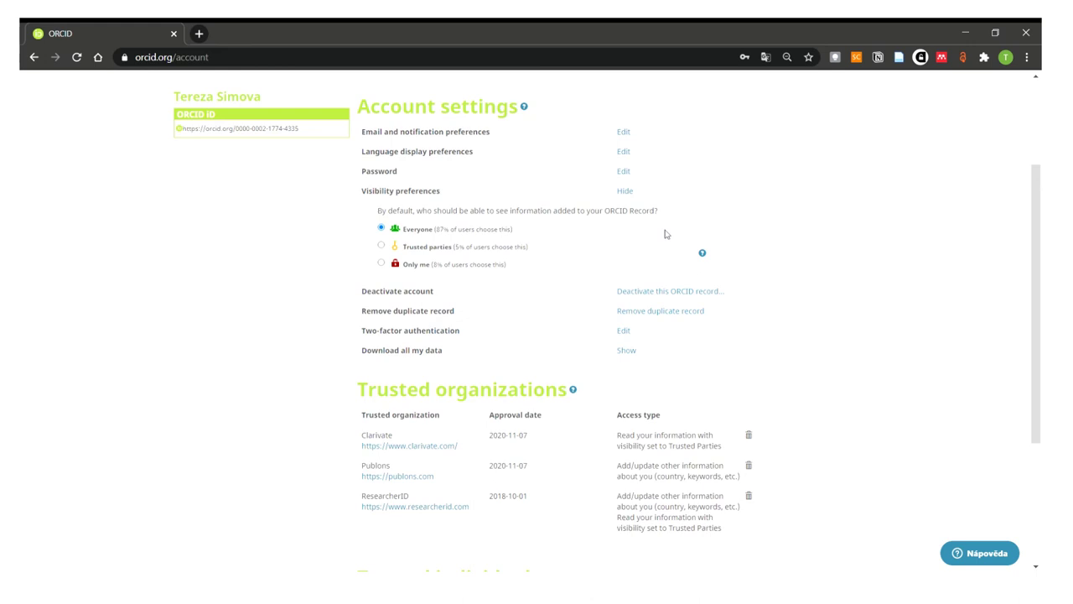
click(687, 293)
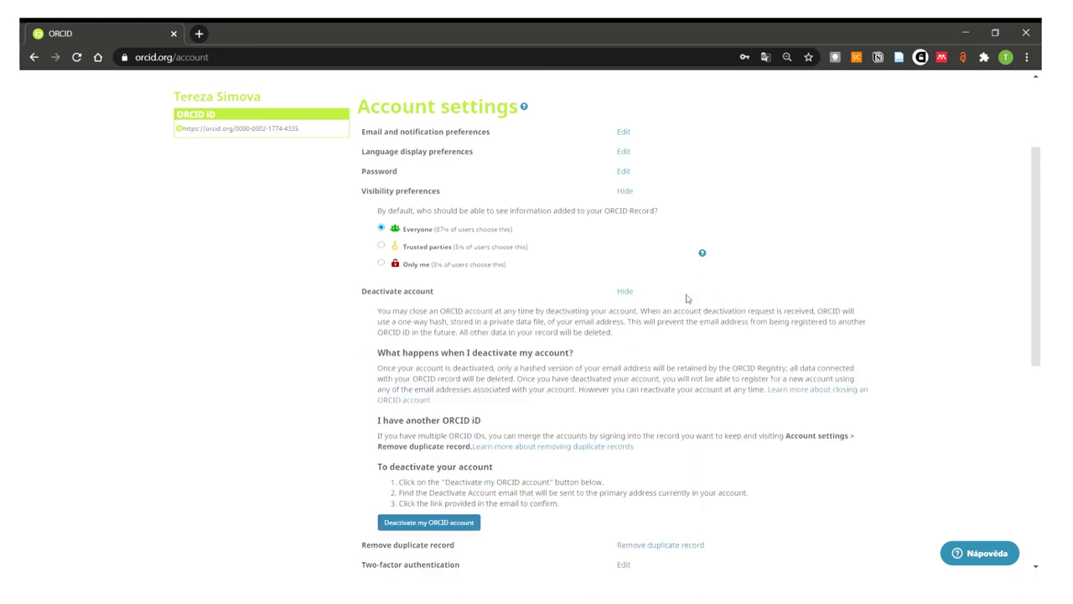
scroll(731, 317, down, 1)
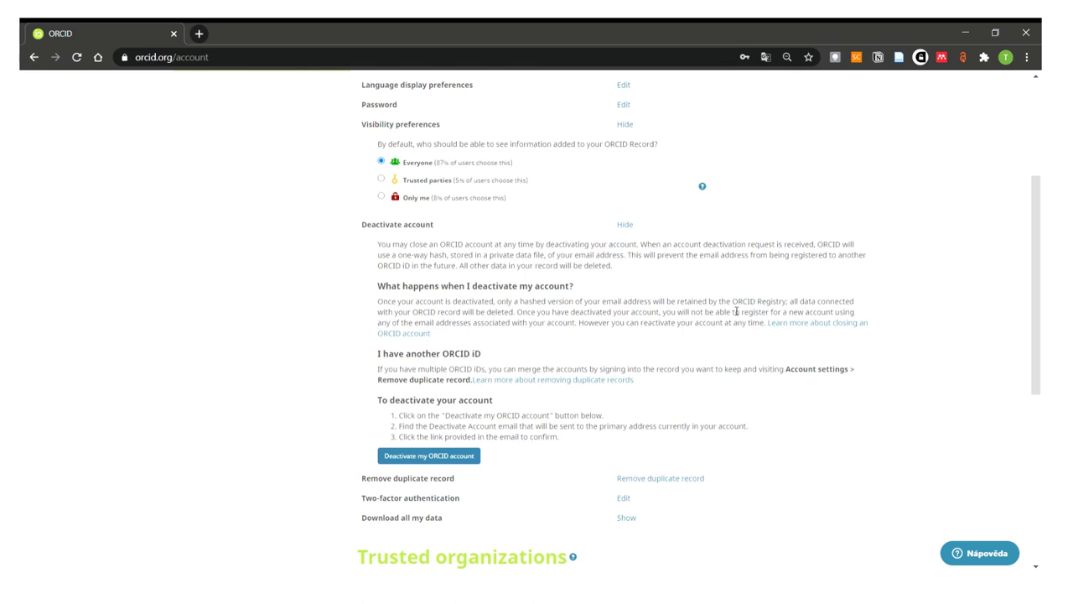
- Collapse the deactivation details and bring up the duplicate-record removal form's email or iD field
click(629, 226)
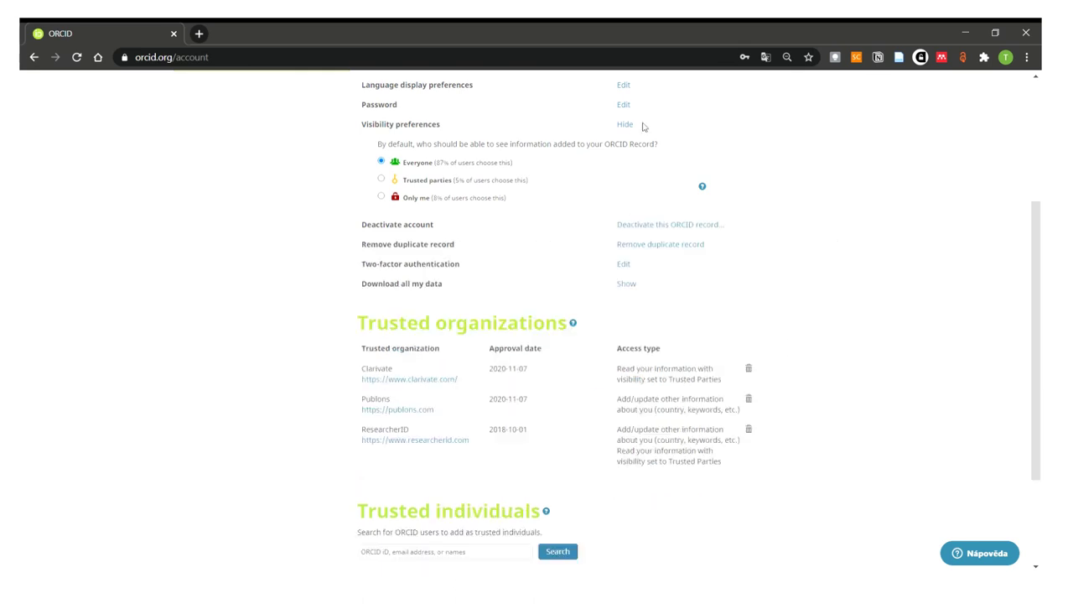
click(642, 244)
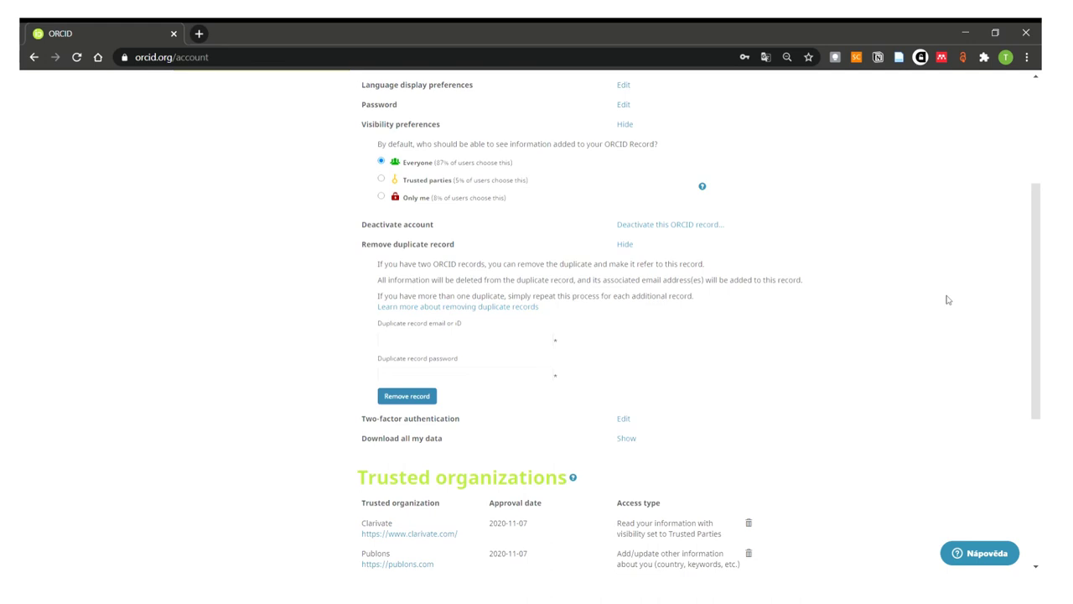
click(457, 338)
- Hide the duplicate-record form, then check two-factor authentication status and the Download all my data option
click(626, 244)
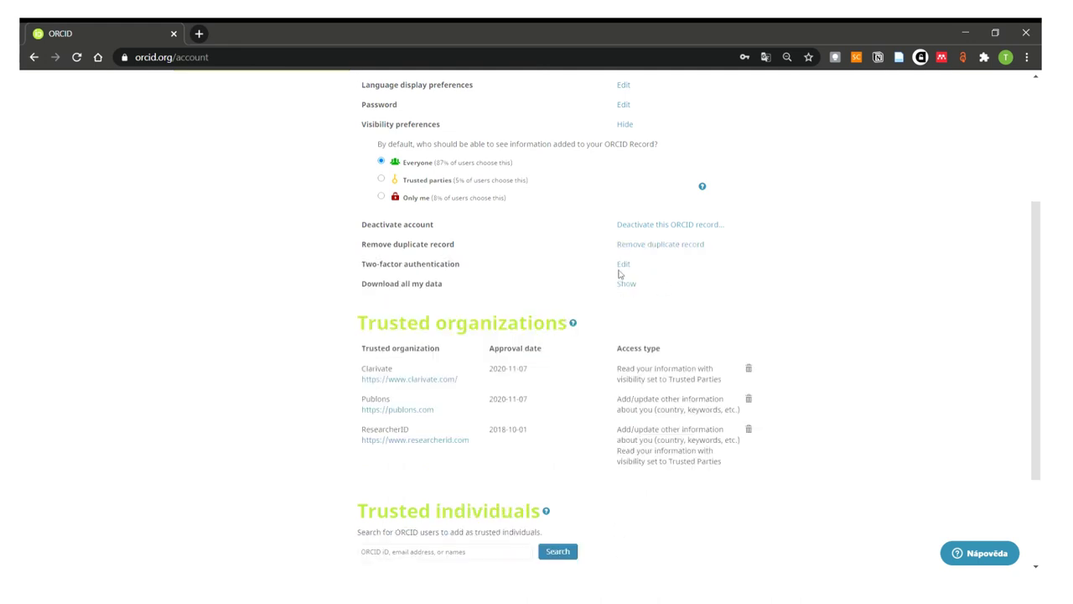
click(624, 268)
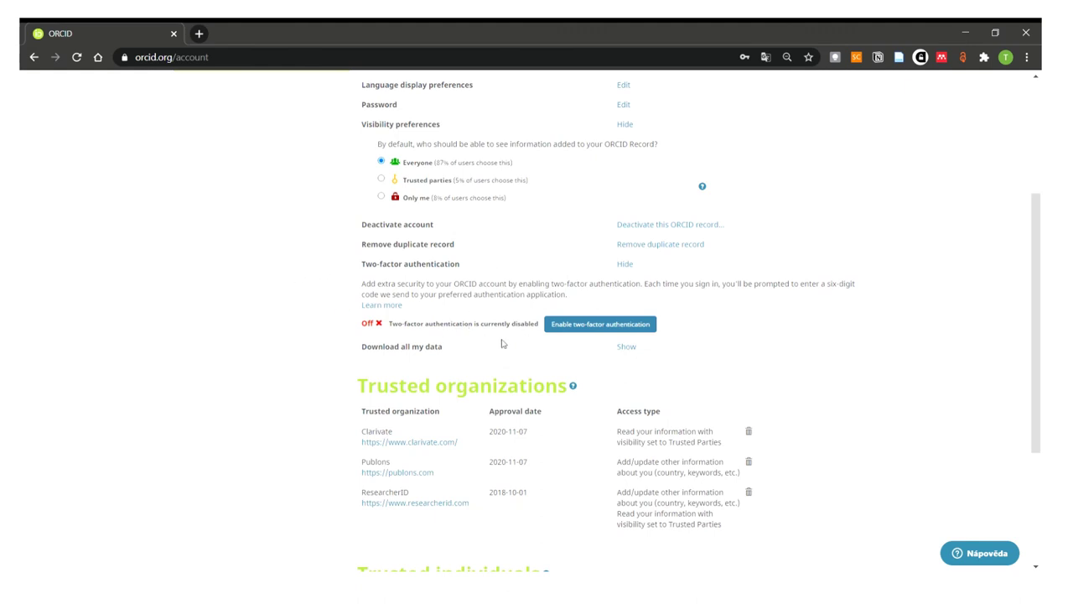
click(627, 348)
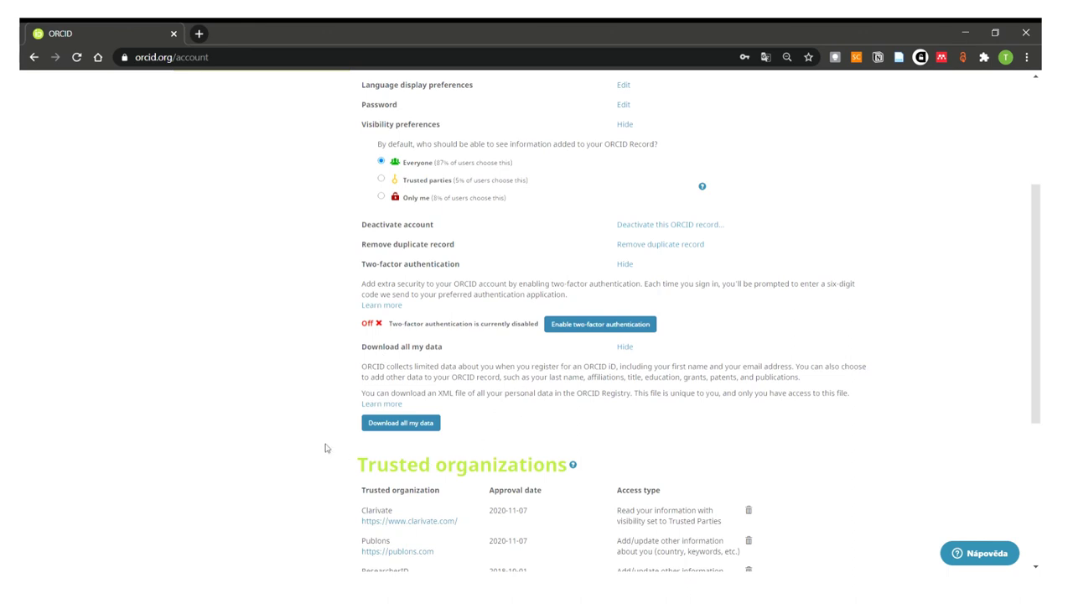
- Scroll down to the trusted organizations list, briefly highlighting the Publons entry
scroll(327, 448, down, 3)
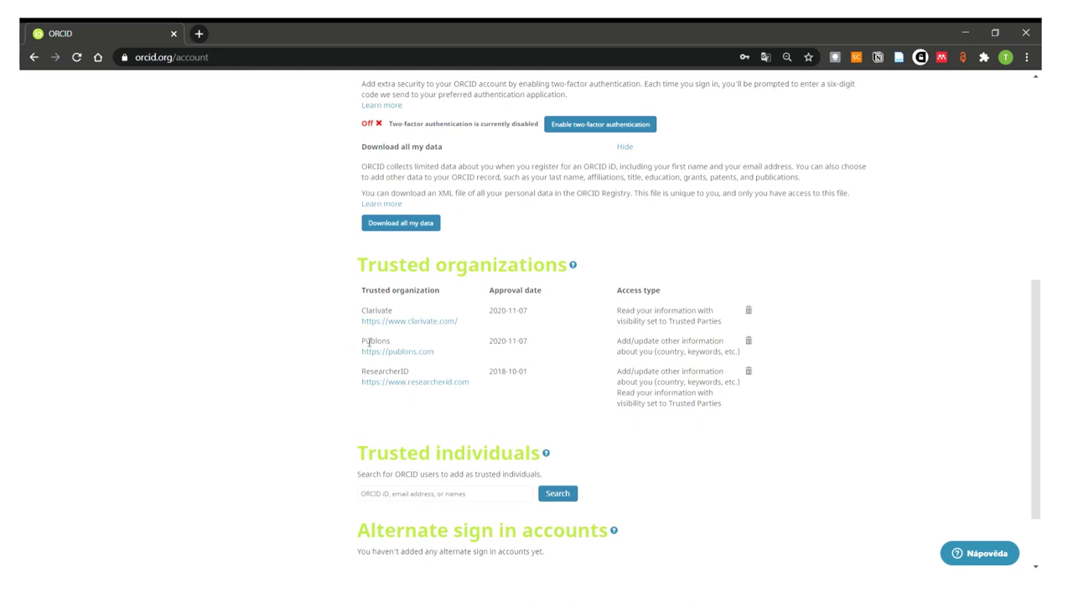
drag(364, 342, 424, 348)
click(424, 347)
scroll(799, 411, down, 1)
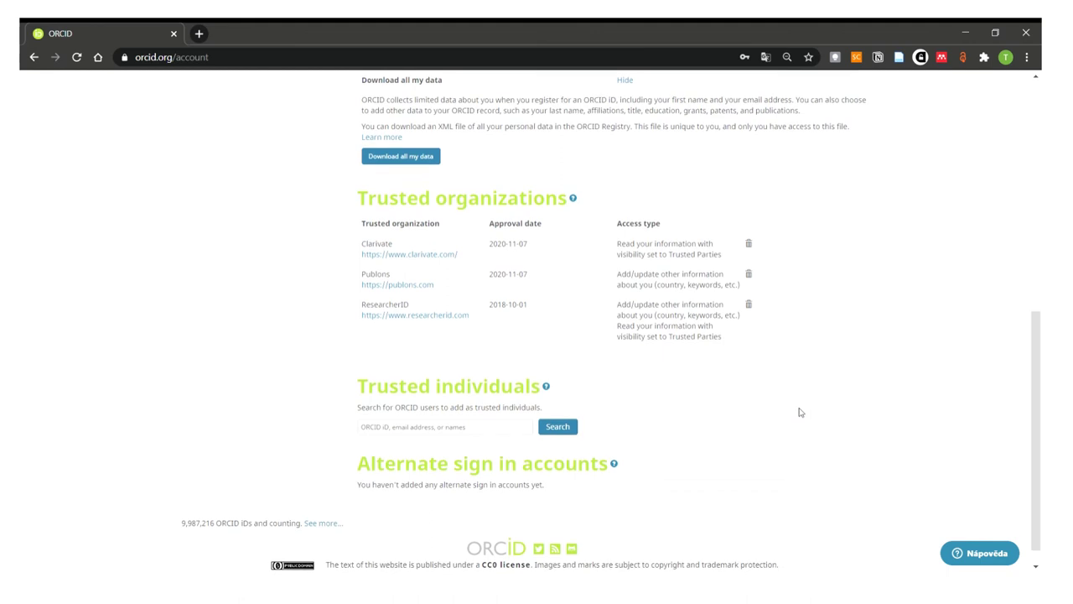
scroll(800, 406, down, 1)
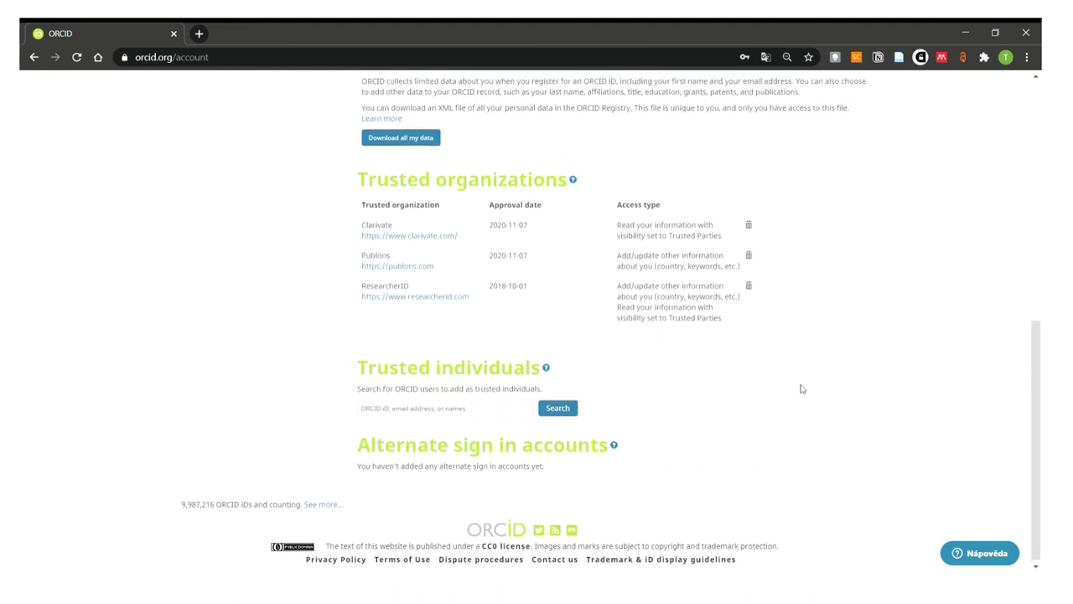
scroll(801, 389, up, 1)
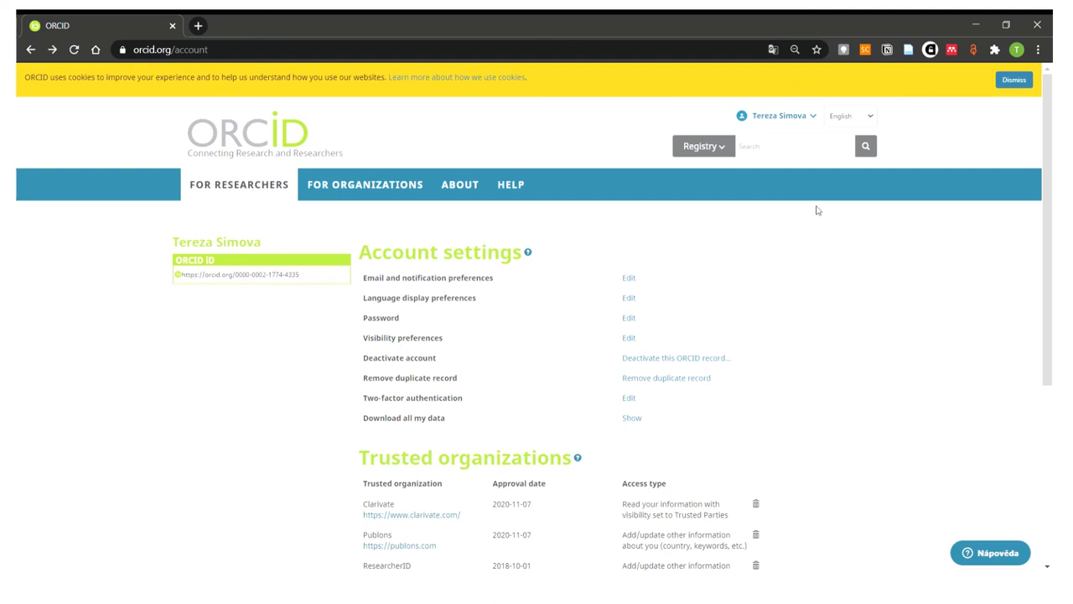
- Go to the Inbox from the account name menu in the header
click(778, 124)
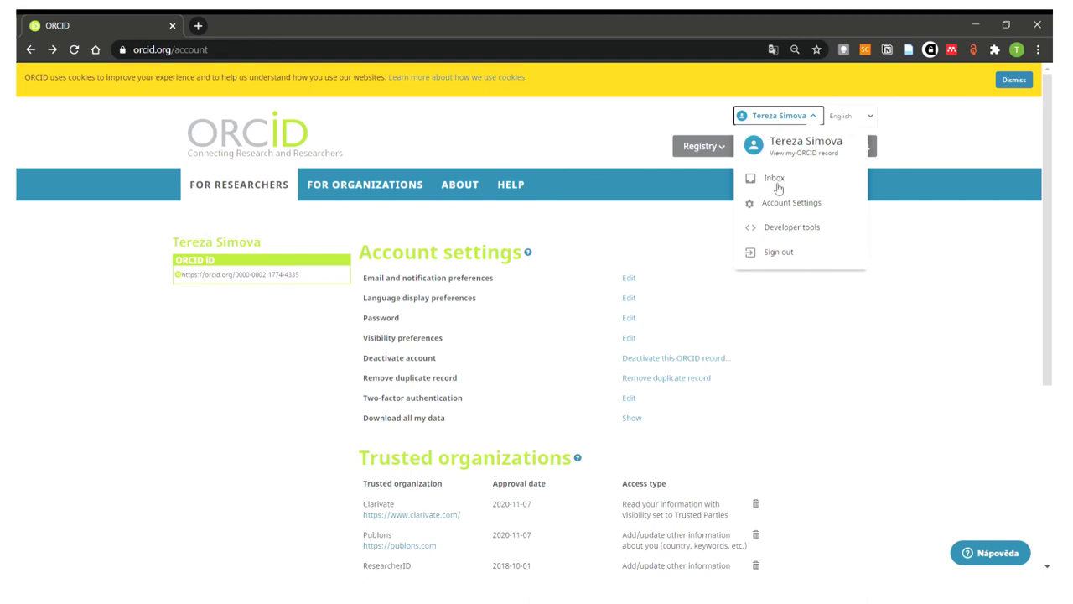
click(778, 188)
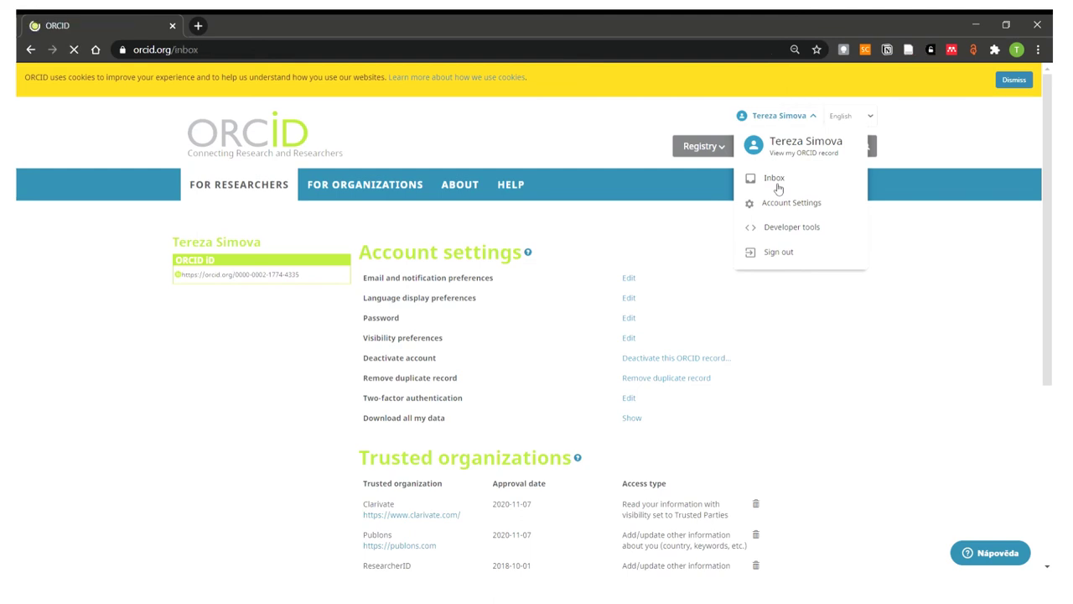